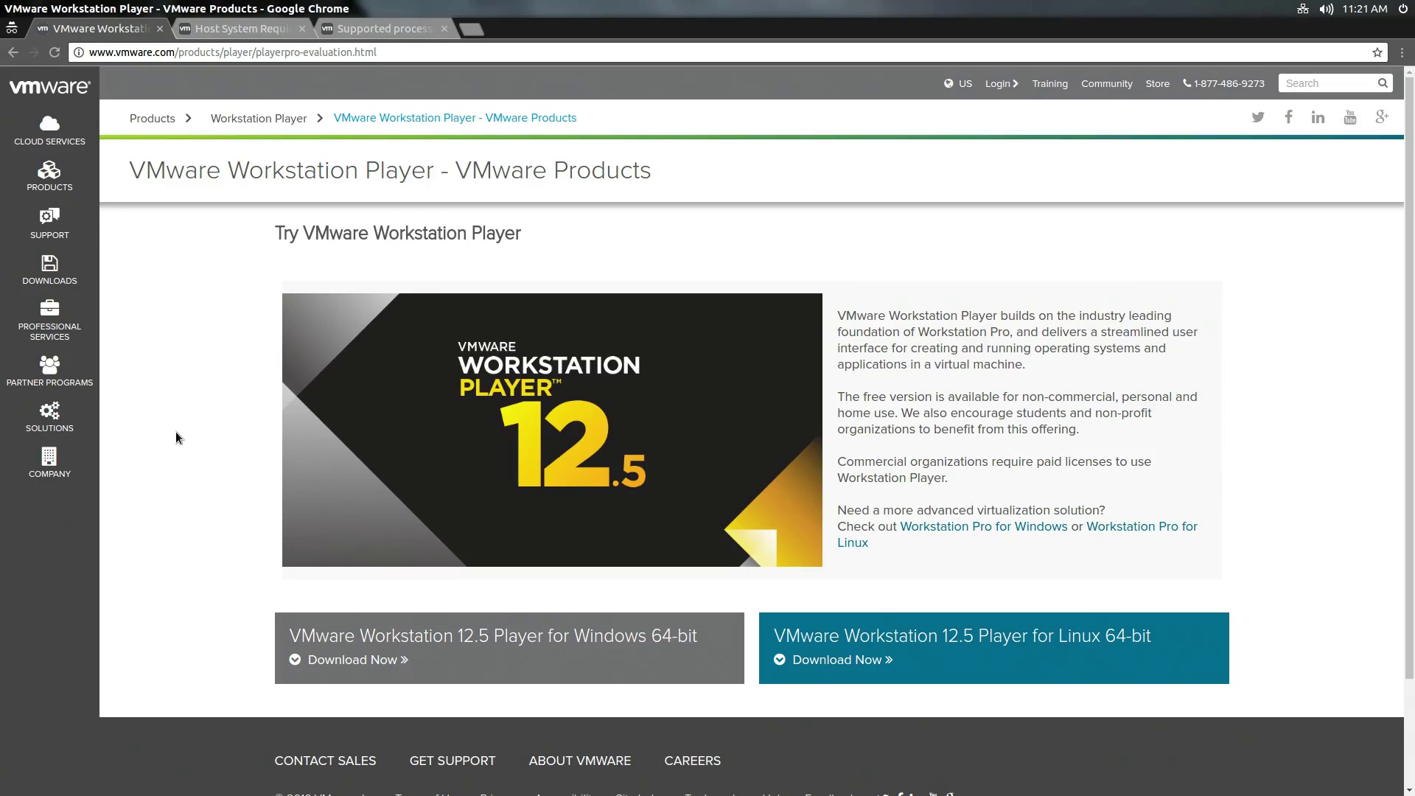
Step: Highlight the VMware Workstation Player heading, then review the VirtualBox packages in the package manager
{"action": "left_click_drag", "start_coordinate": [306, 230], "coordinate": [582, 235]}
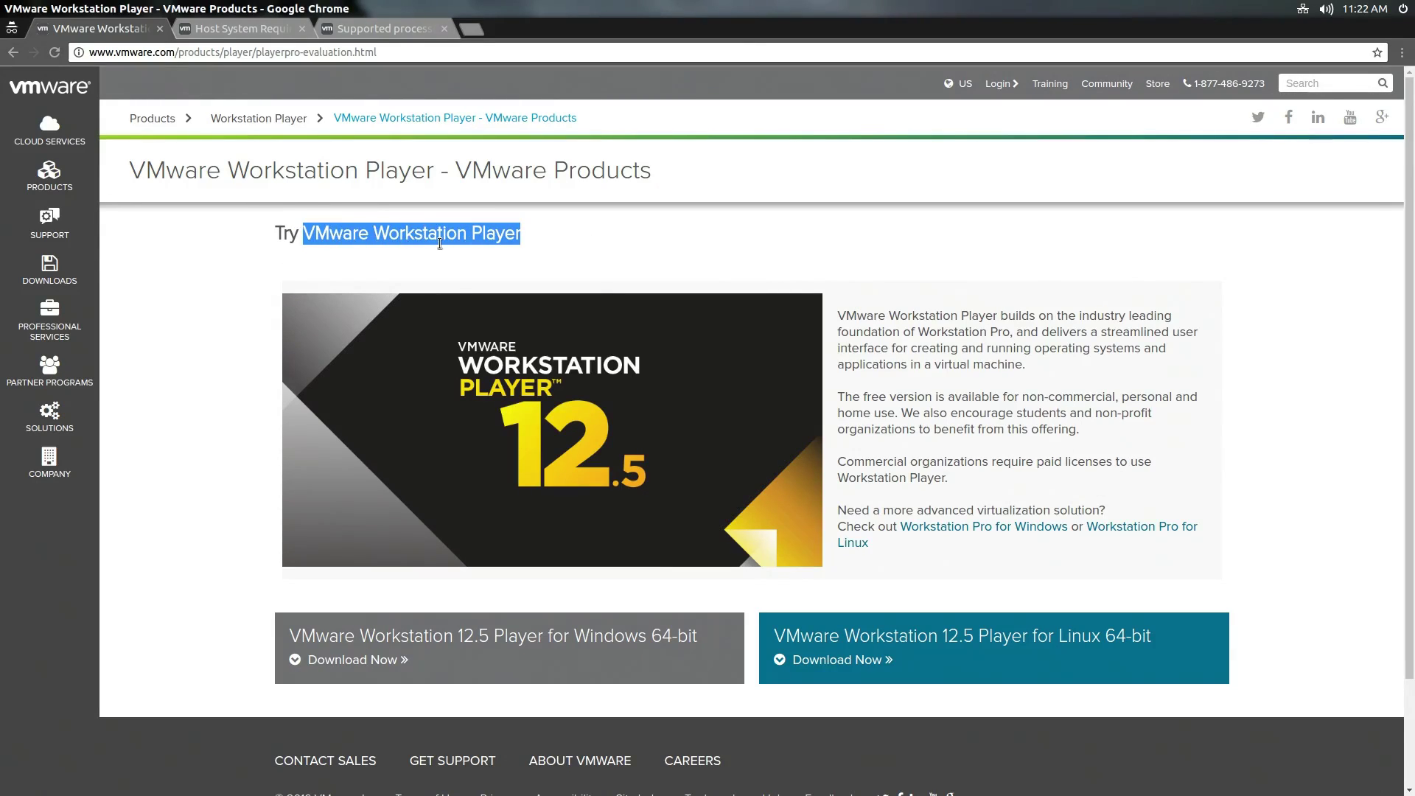
{"action": "left_click", "coordinate": [648, 258]}
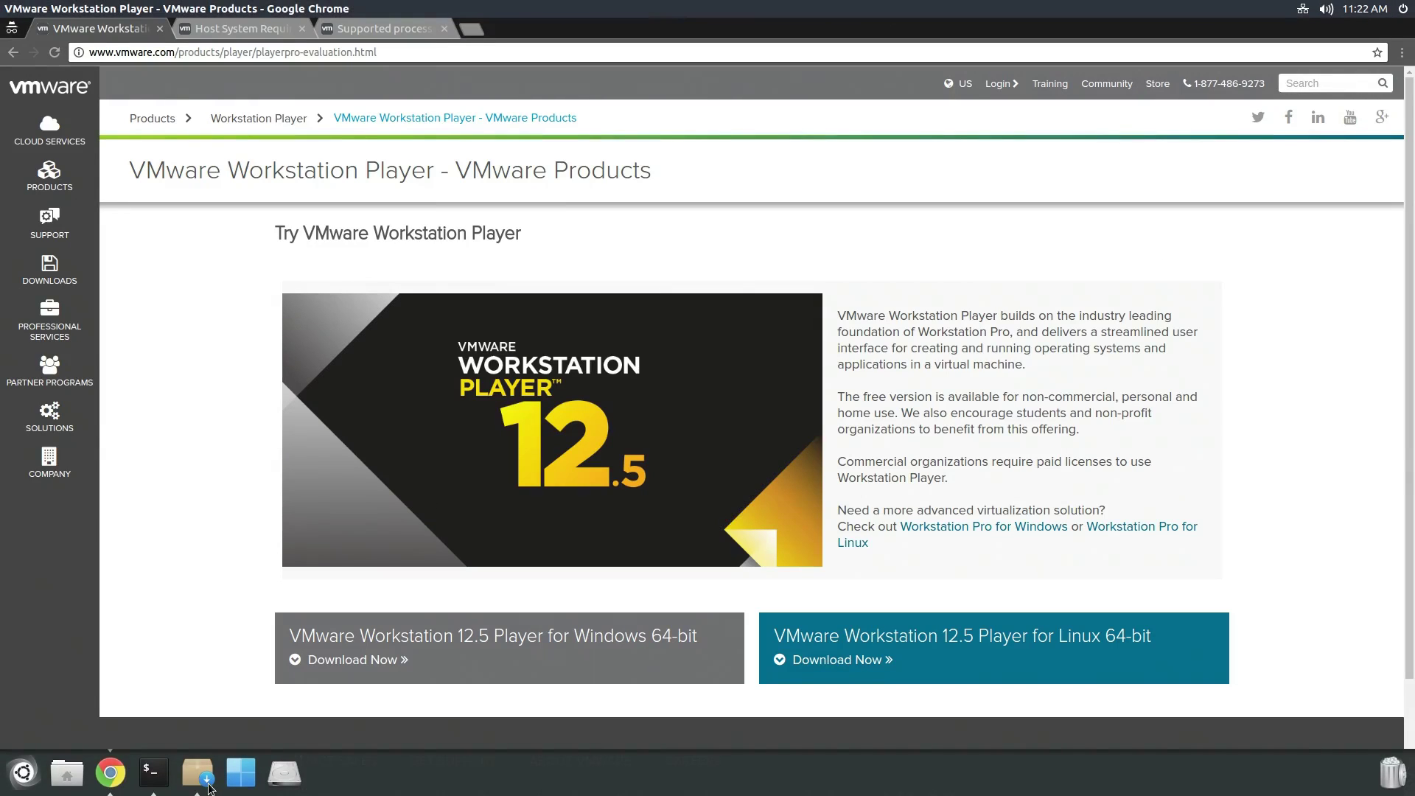
{"action": "left_click", "coordinate": [272, 772]}
{"action": "left_click", "coordinate": [437, 114]}
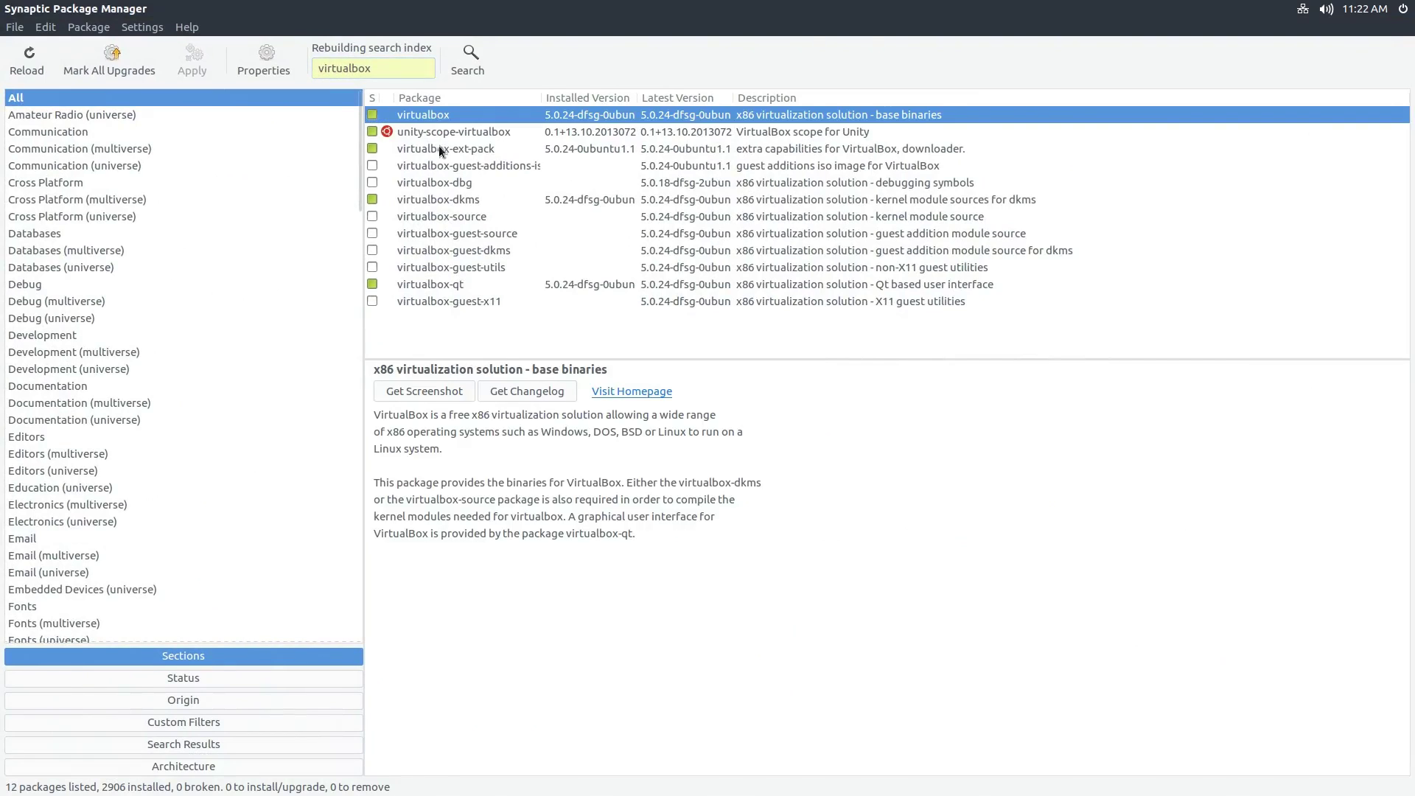
{"action": "left_click", "coordinate": [442, 301], "text": "shift"}
{"action": "left_click", "coordinate": [445, 116]}
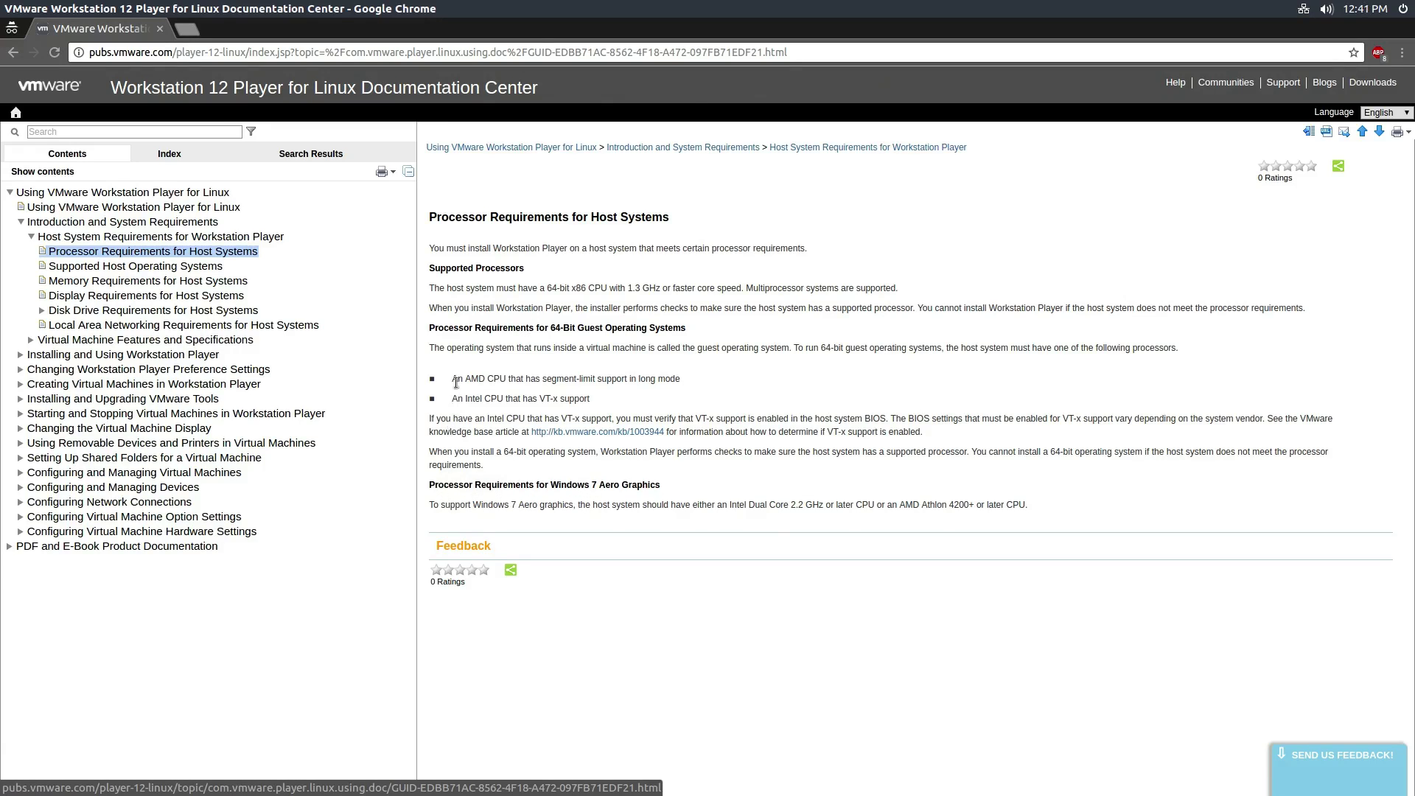
Step: Highlight the AMD CPU, Intel VT-x and BIOS VT-x requirement lines on the Processor Requirements page
{"action": "left_click_drag", "start_coordinate": [452, 378], "coordinate": [701, 392]}
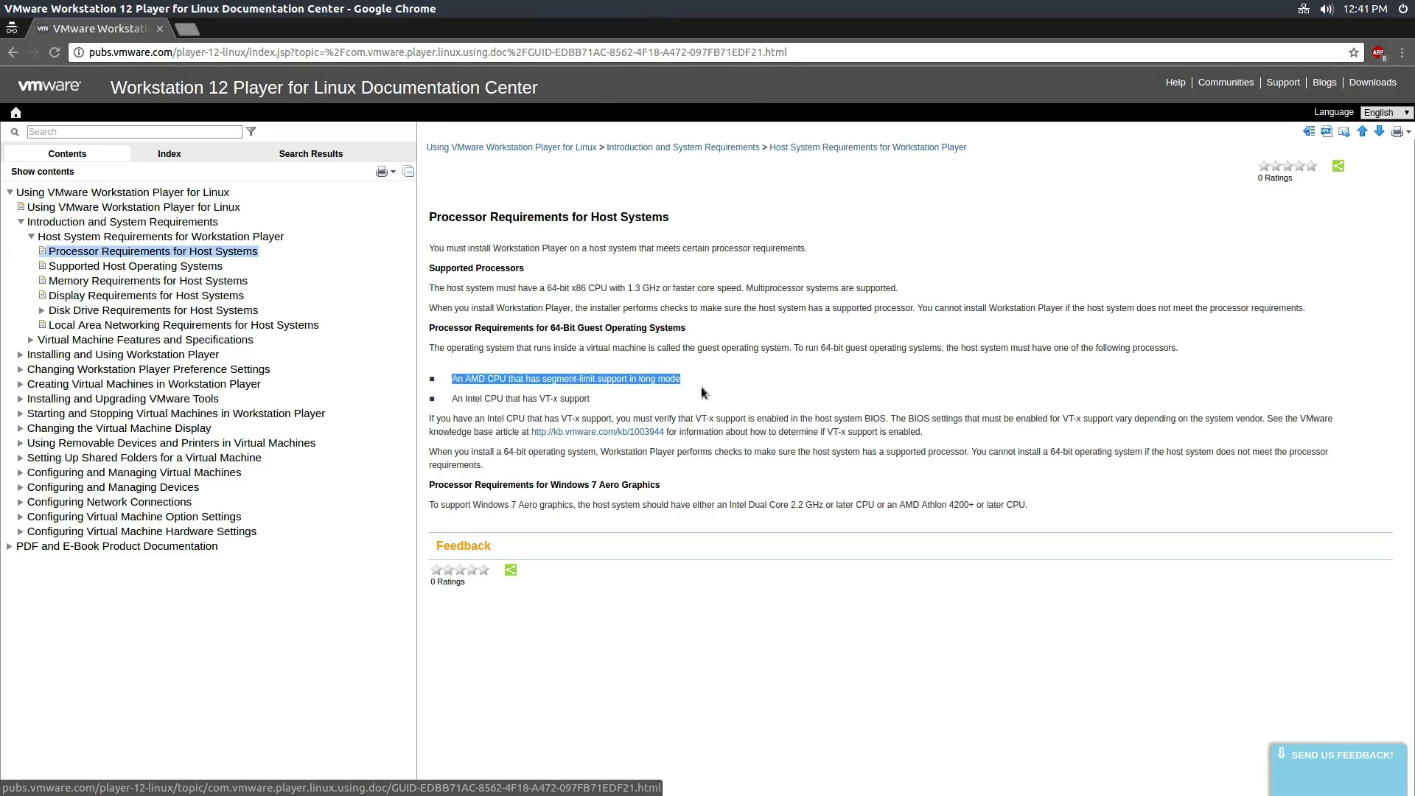
{"action": "left_click", "coordinate": [722, 388]}
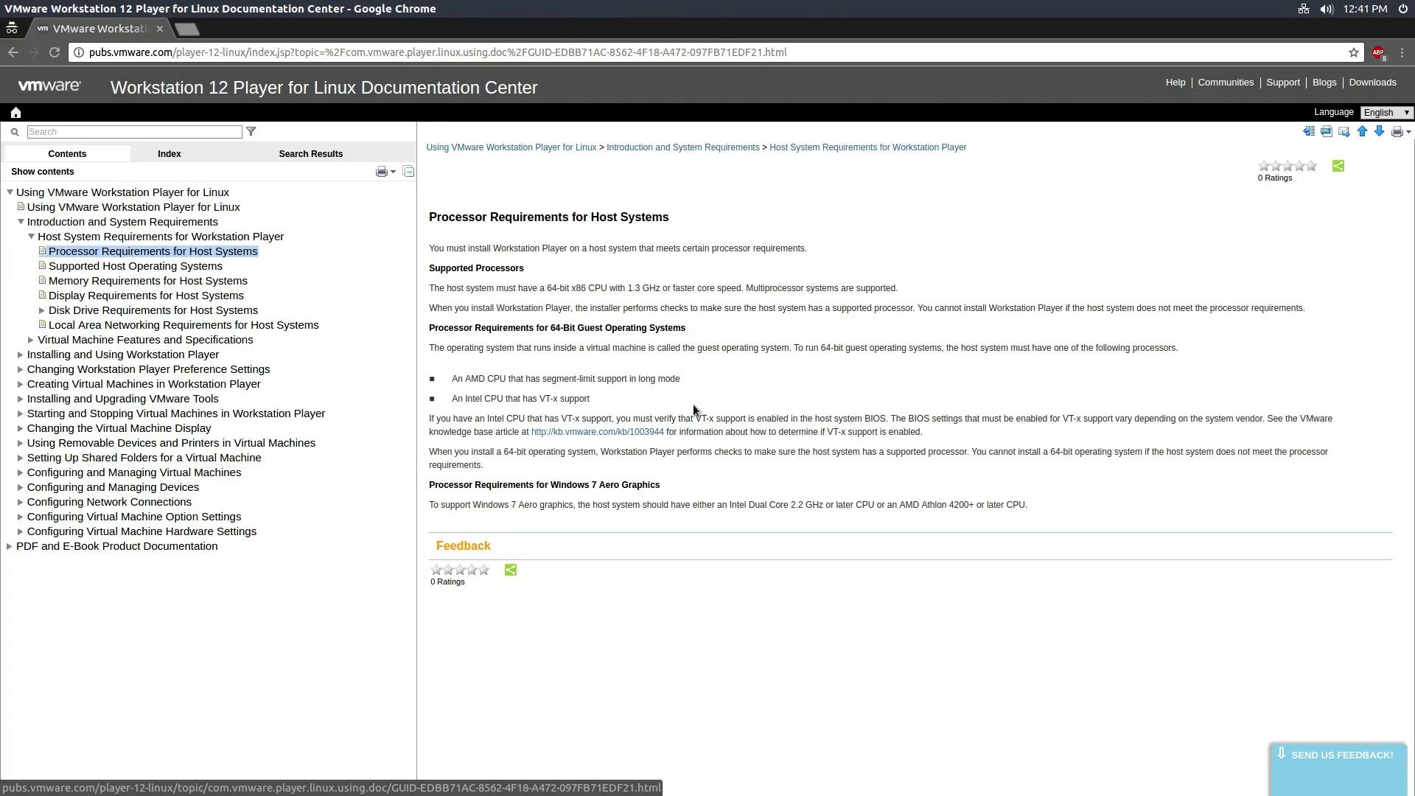
{"action": "left_click_drag", "start_coordinate": [451, 398], "coordinate": [617, 398]}
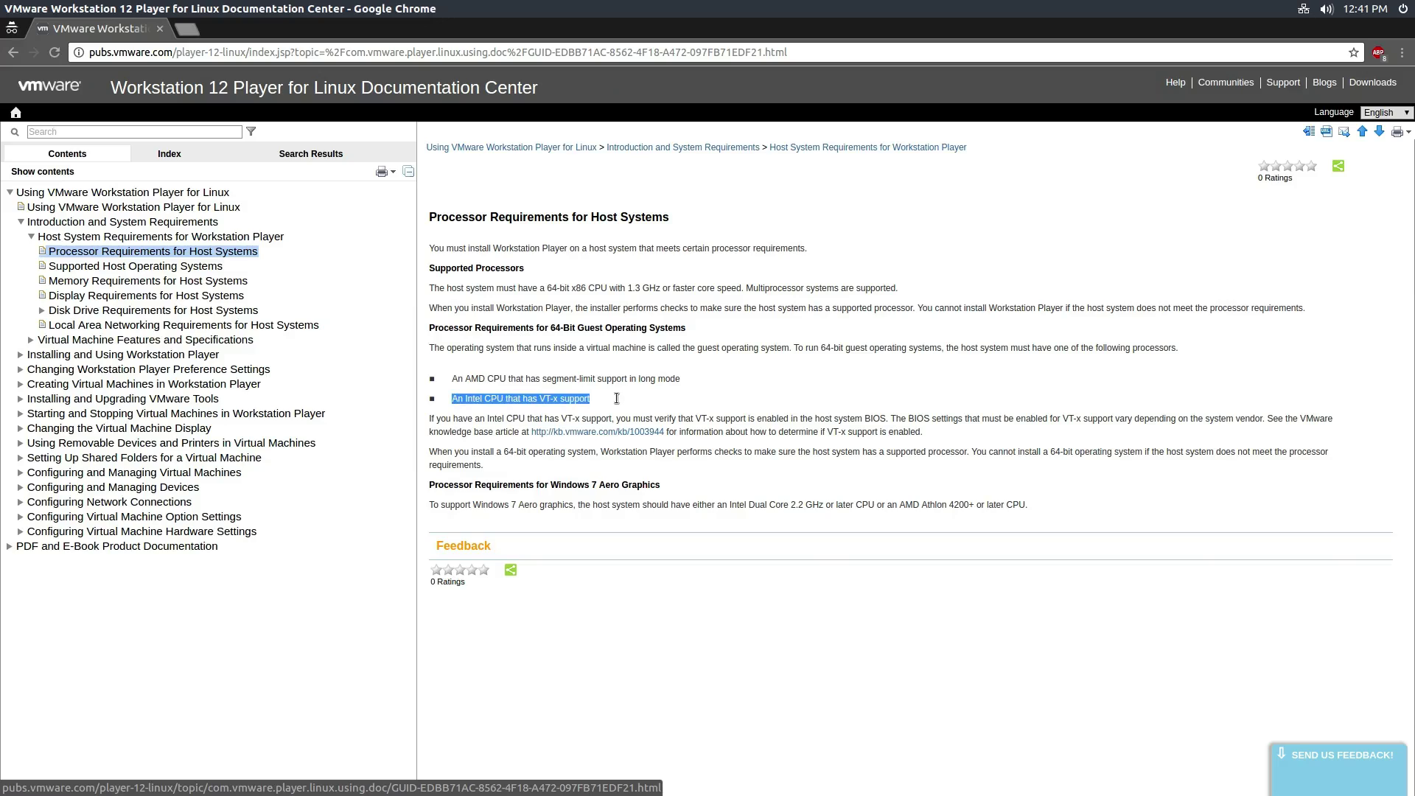
{"action": "left_click", "coordinate": [619, 402]}
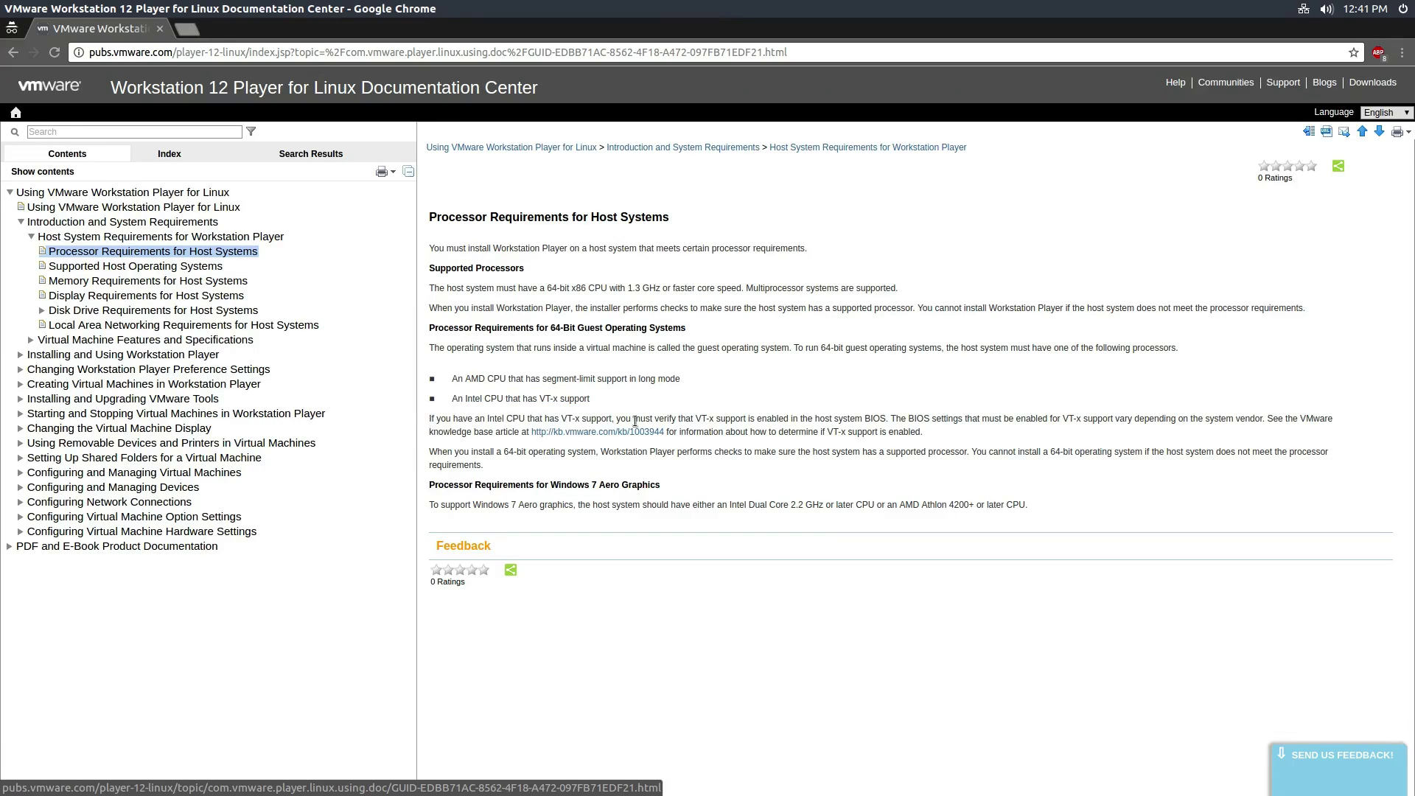
{"action": "left_click_drag", "start_coordinate": [889, 421], "coordinate": [1260, 420]}
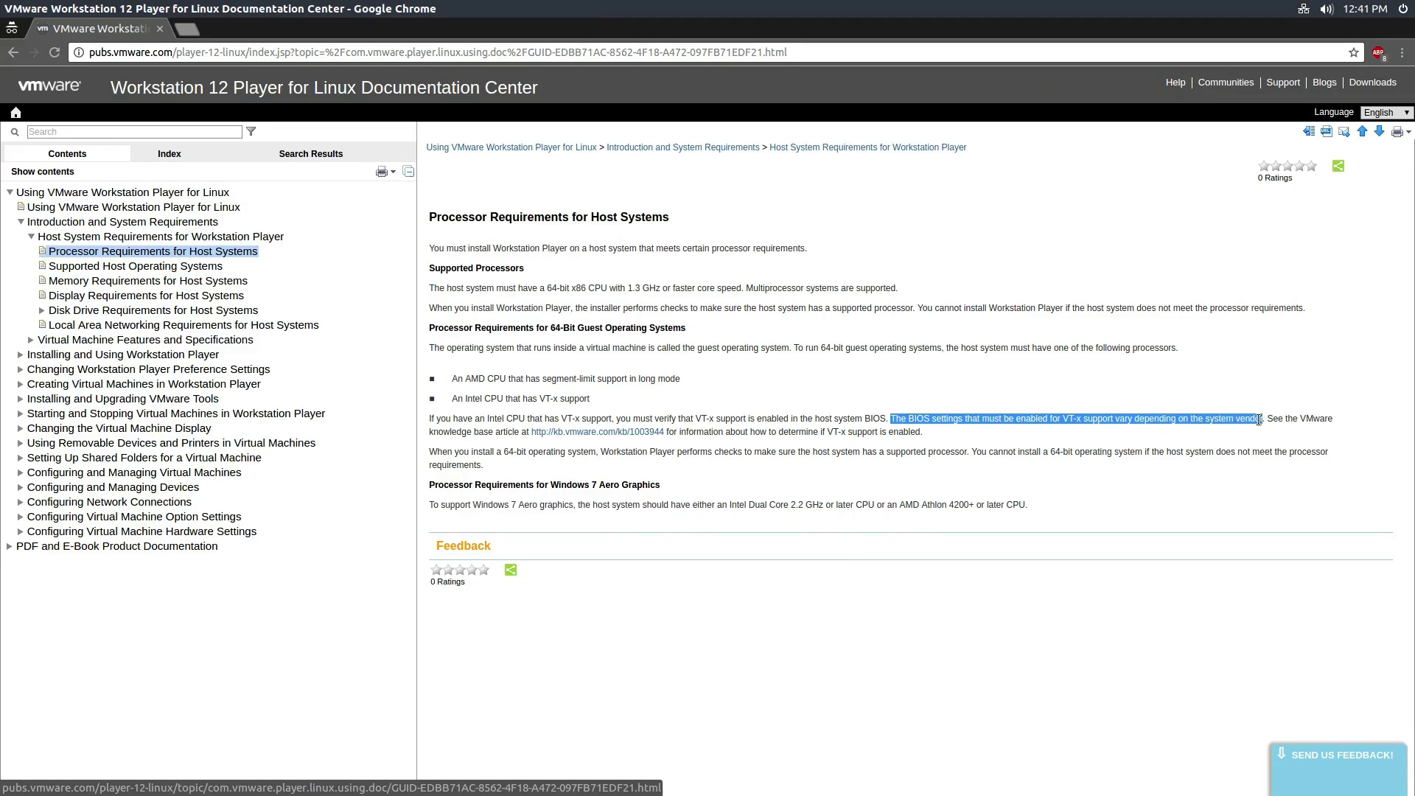
{"action": "left_click", "coordinate": [1094, 480]}
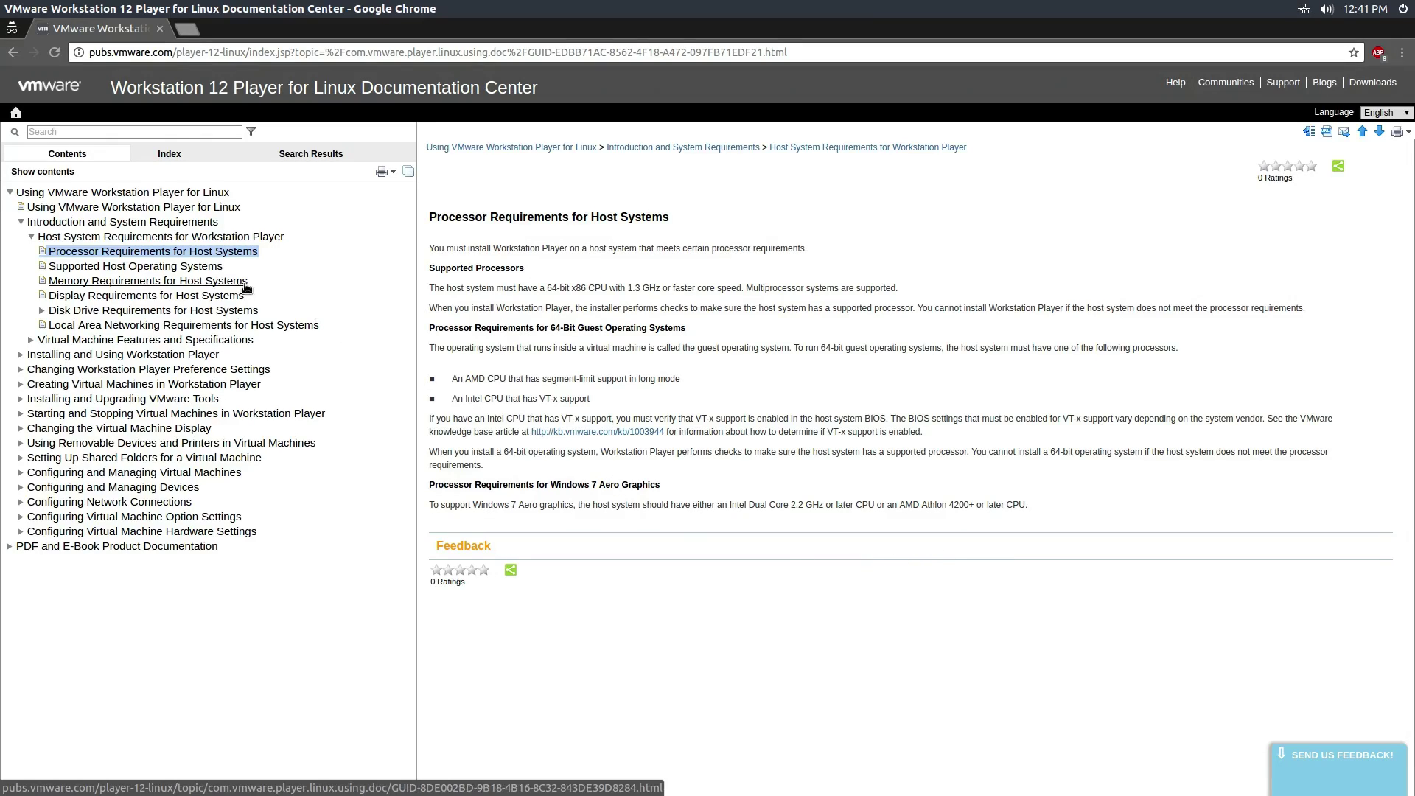
Step: Go through the Memory and Display requirement pages, then open Disk Drive Requirements for Host Systems
{"action": "left_click", "coordinate": [186, 281]}
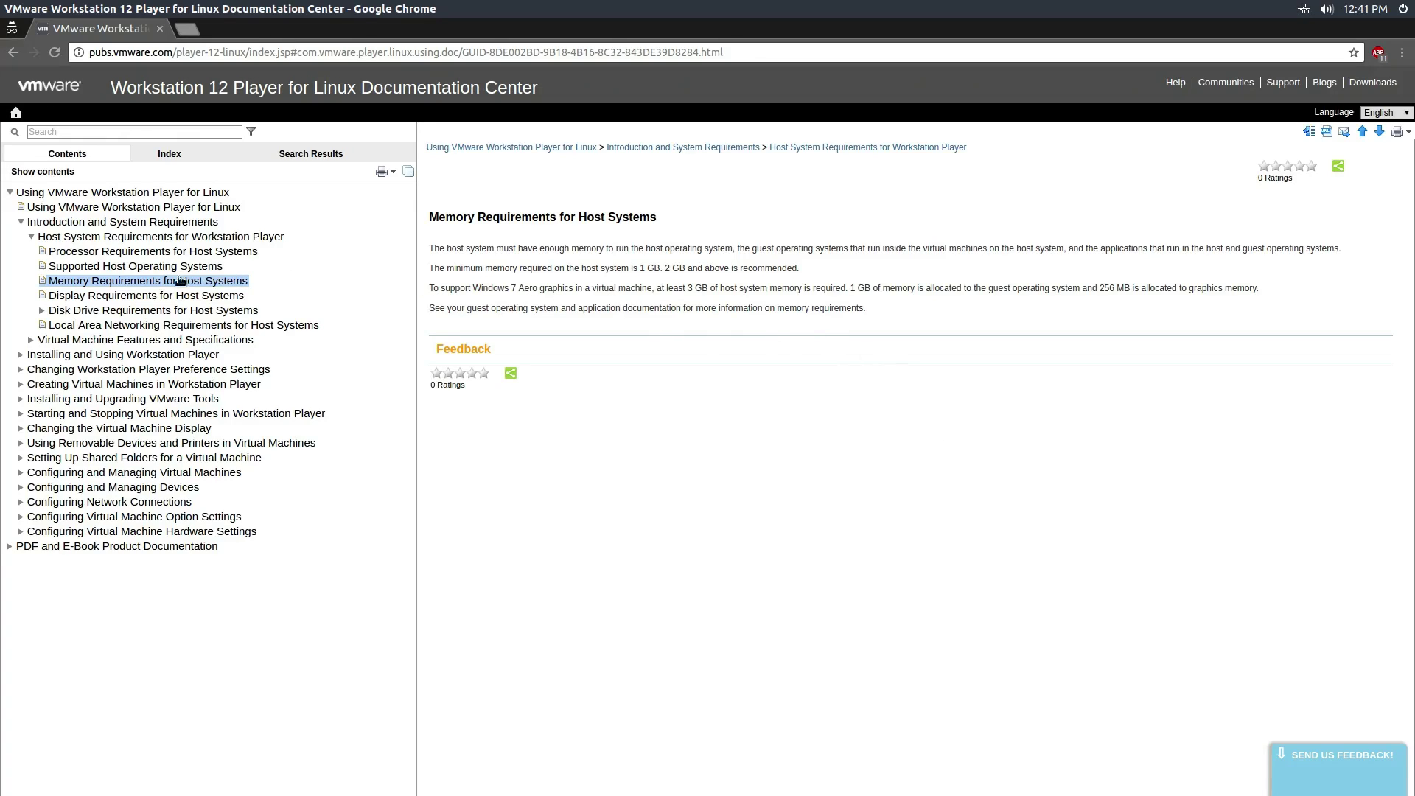
{"action": "left_click", "coordinate": [147, 296]}
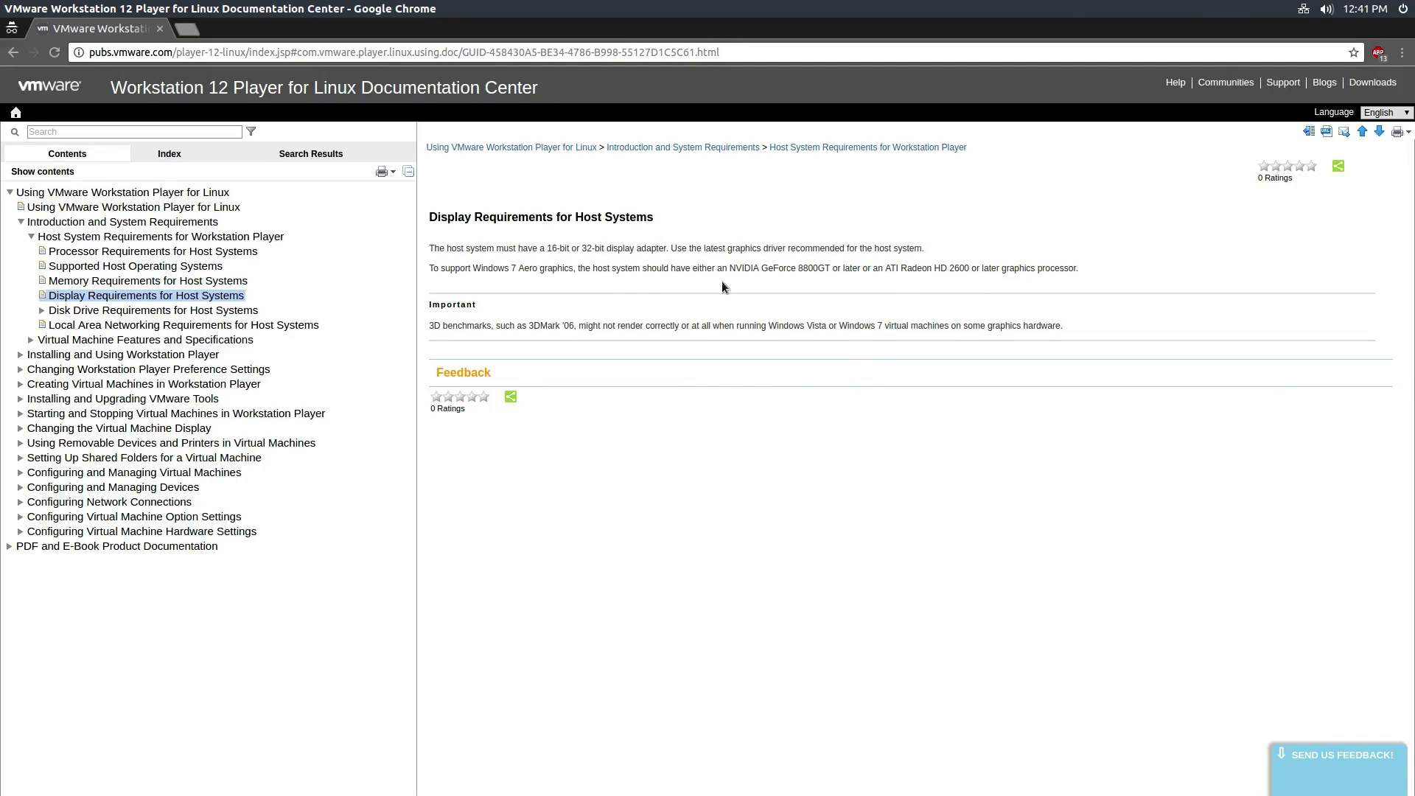
{"action": "left_click", "coordinate": [197, 283]}
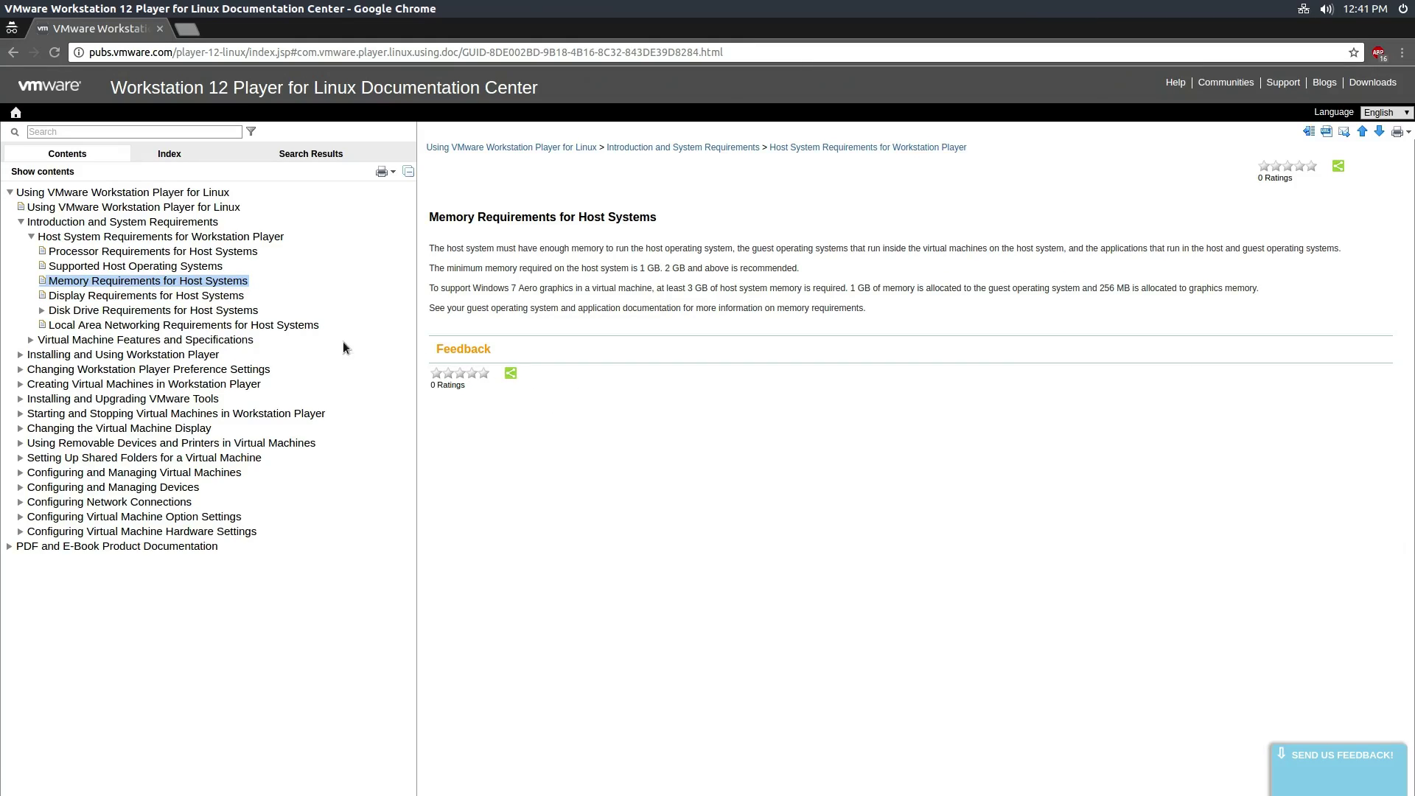
{"action": "left_click", "coordinate": [123, 310]}
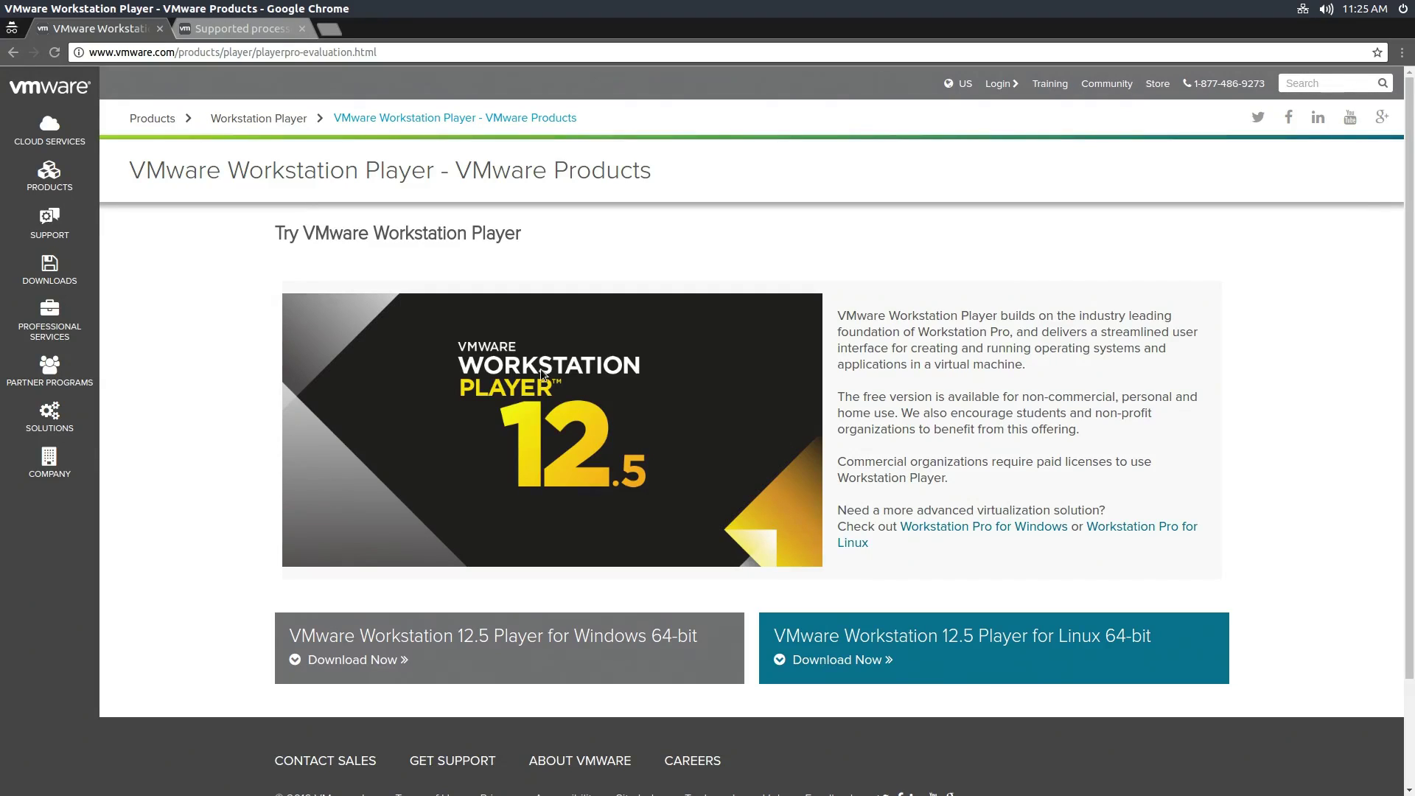
Step: Start the Linux 64-bit Workstation 12.5 Player download from the vmware.com page into Downloads/vmware
{"action": "triple_click", "coordinate": [400, 53]}
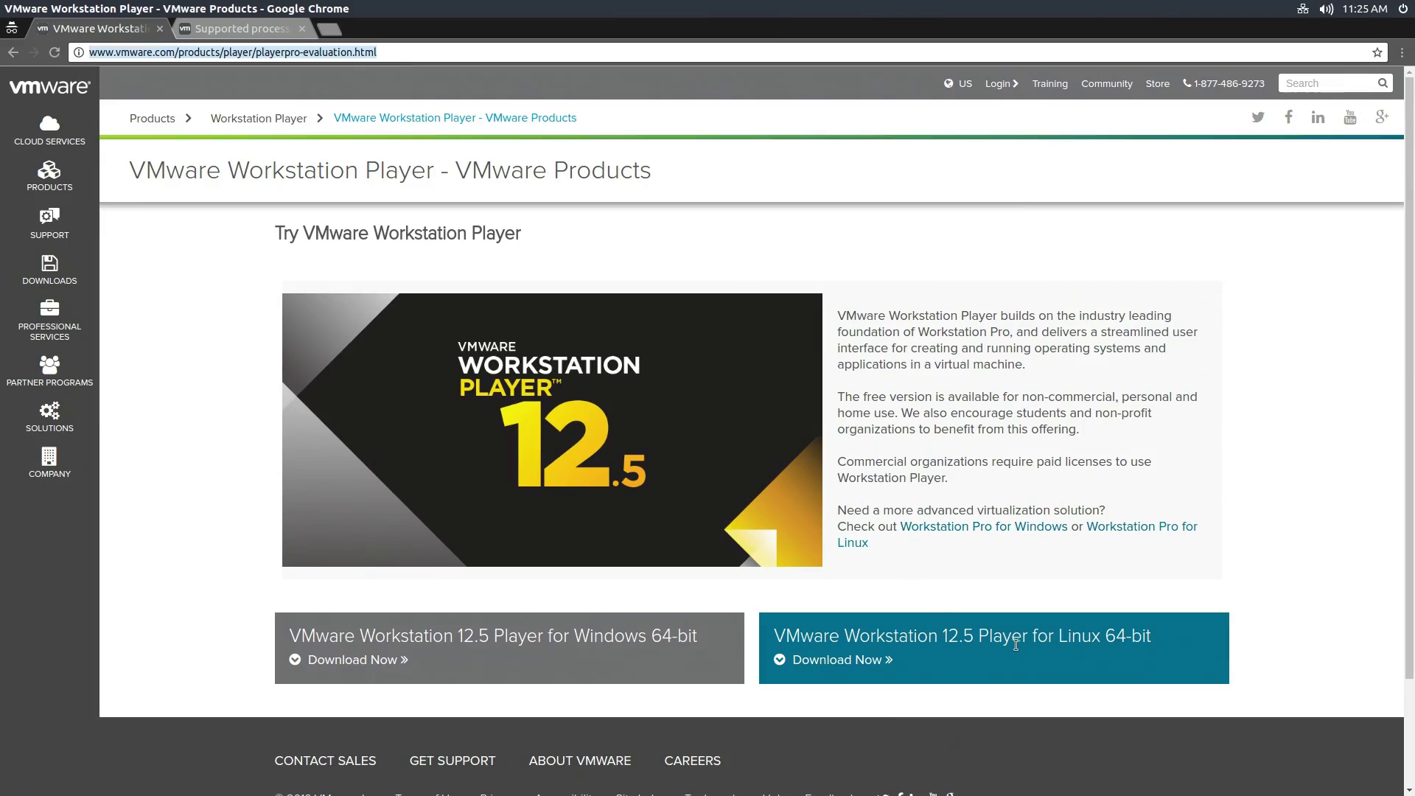
{"action": "left_click", "coordinate": [986, 613]}
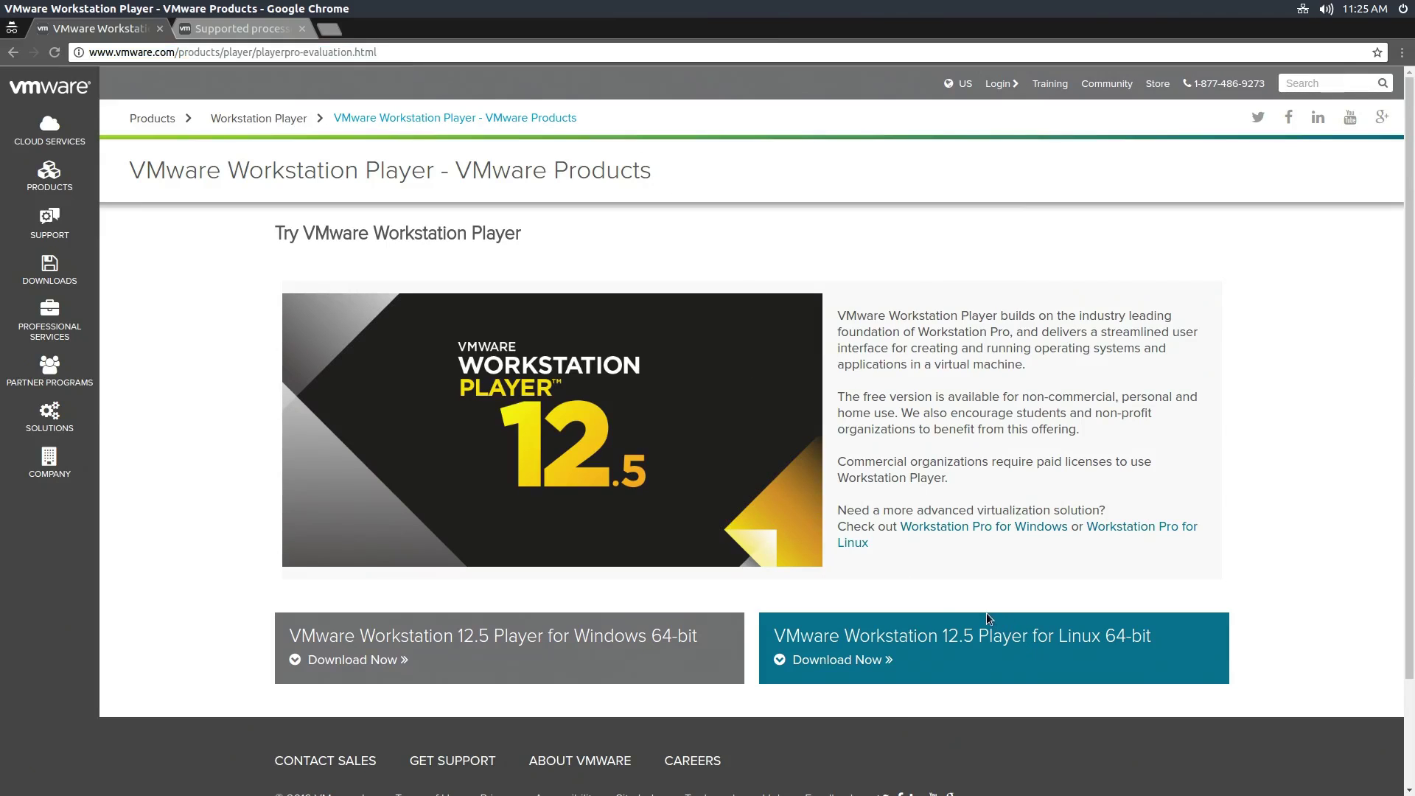
{"action": "left_click", "coordinate": [867, 667]}
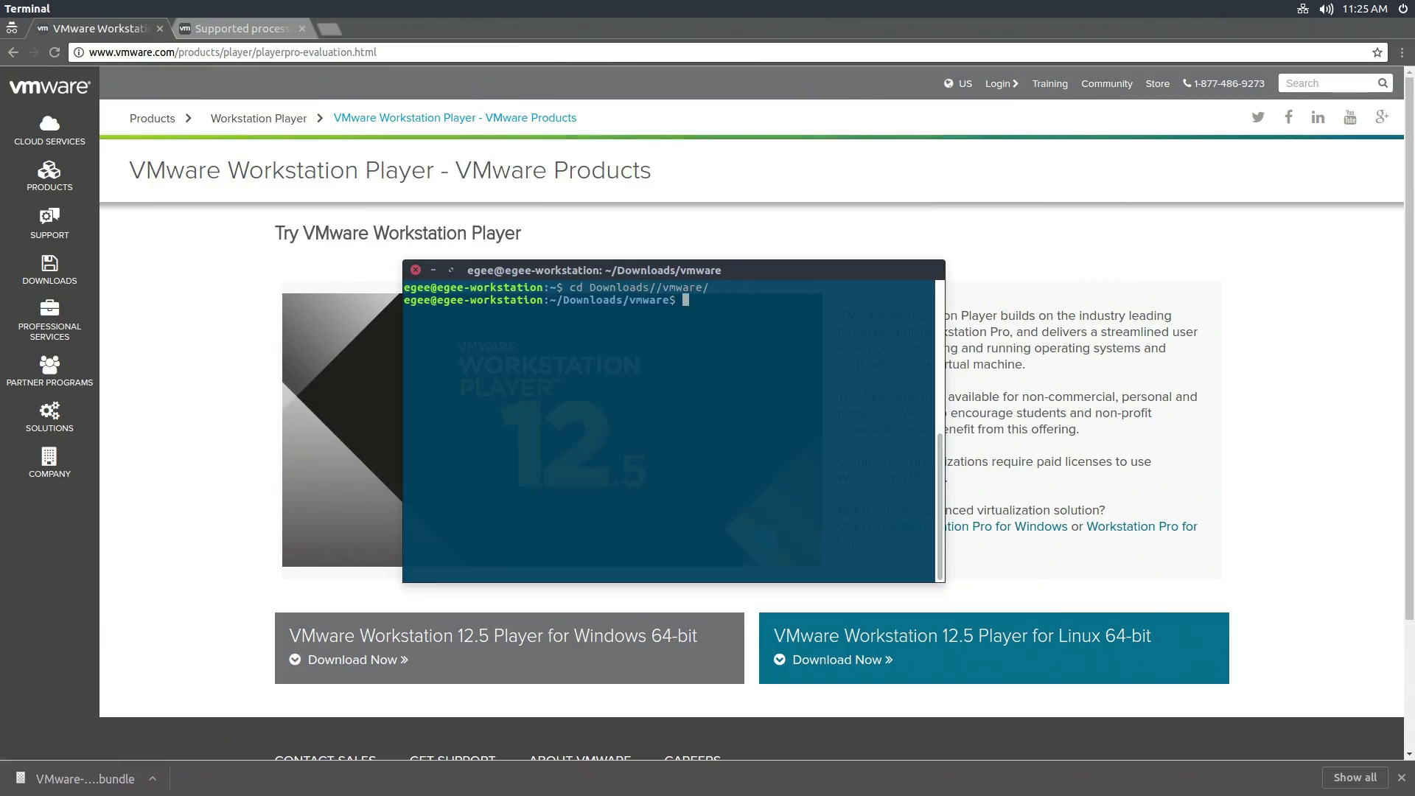
Step: Make VMware-Player-12.5.1-4542065.x86_64.bundle executable with chmod +x and launch it with sudo ./
{"action": "type", "text": "chmod +x VM"}
{"action": "key", "text": "Tab"}
{"action": "key", "text": "Return"}
{"action": "type", "text": "."}
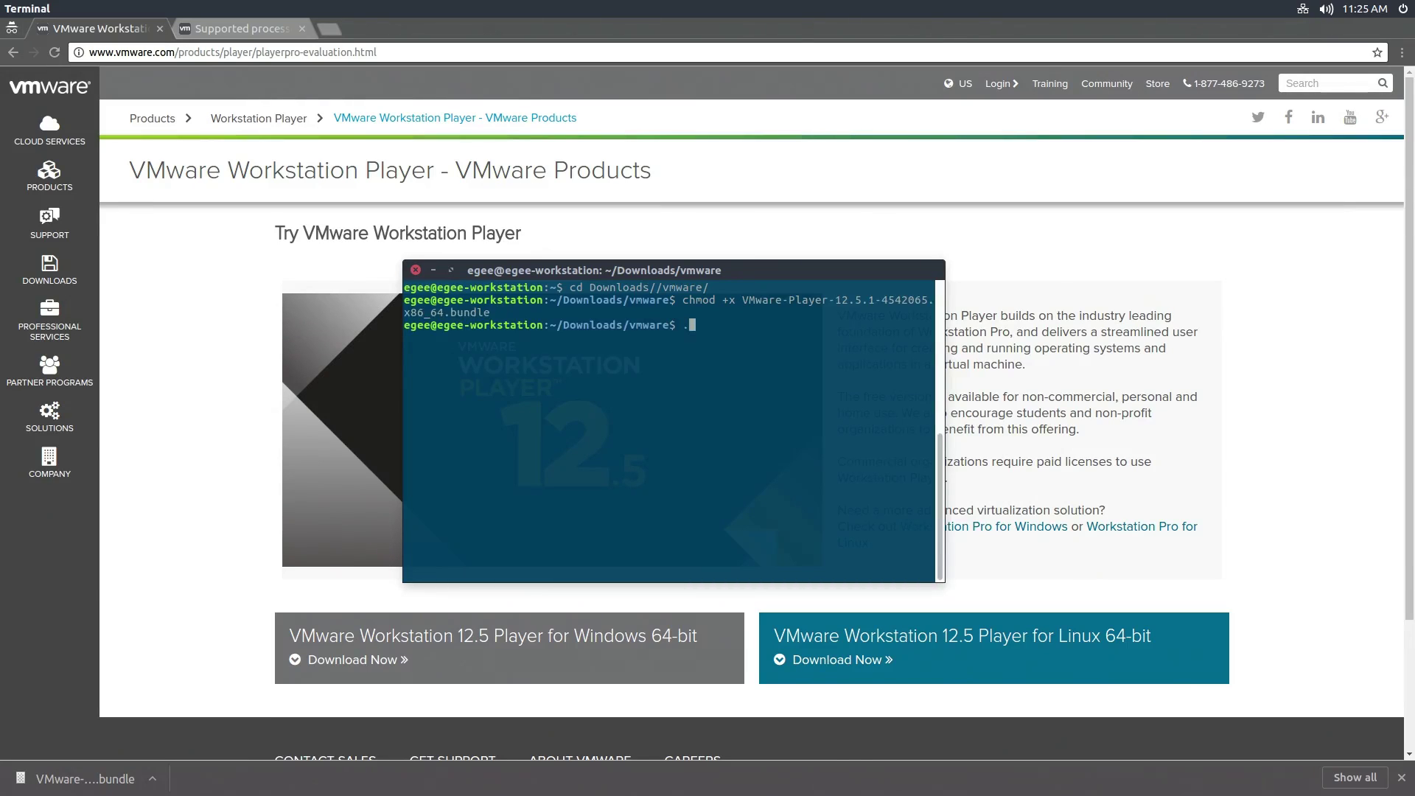
{"action": "key", "text": "BackSpace"}
{"action": "type", "text": "sudo V"}
{"action": "key", "text": "BackSpace"}
{"action": "type", "text": "./"}
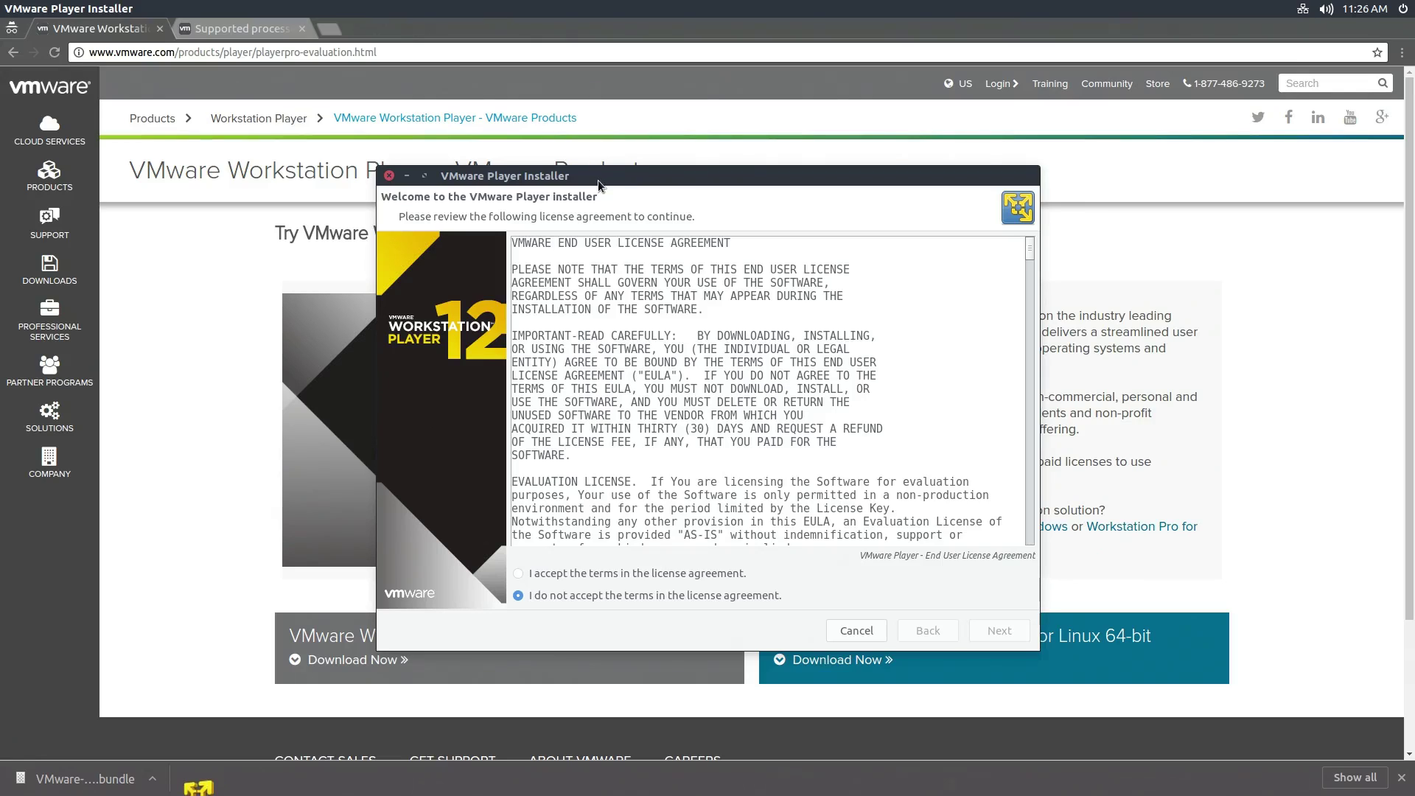
Step: Accept the Workstation Player and OVF Tool licence terms, finish the installation, and close the installer
{"action": "left_click", "coordinate": [678, 577]}
{"action": "left_click", "coordinate": [1000, 631]}
{"action": "left_click", "coordinate": [653, 577]}
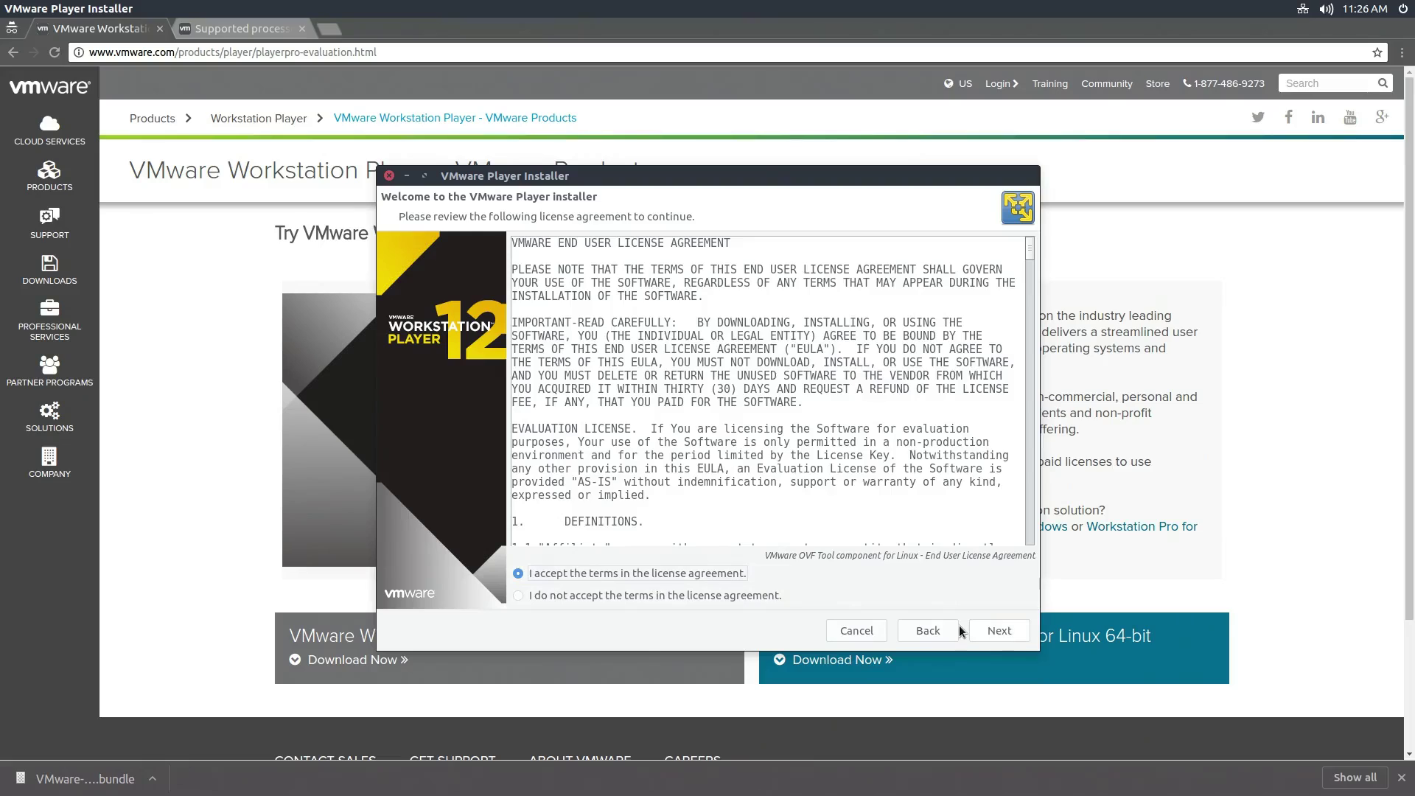
{"action": "left_click", "coordinate": [995, 630]}
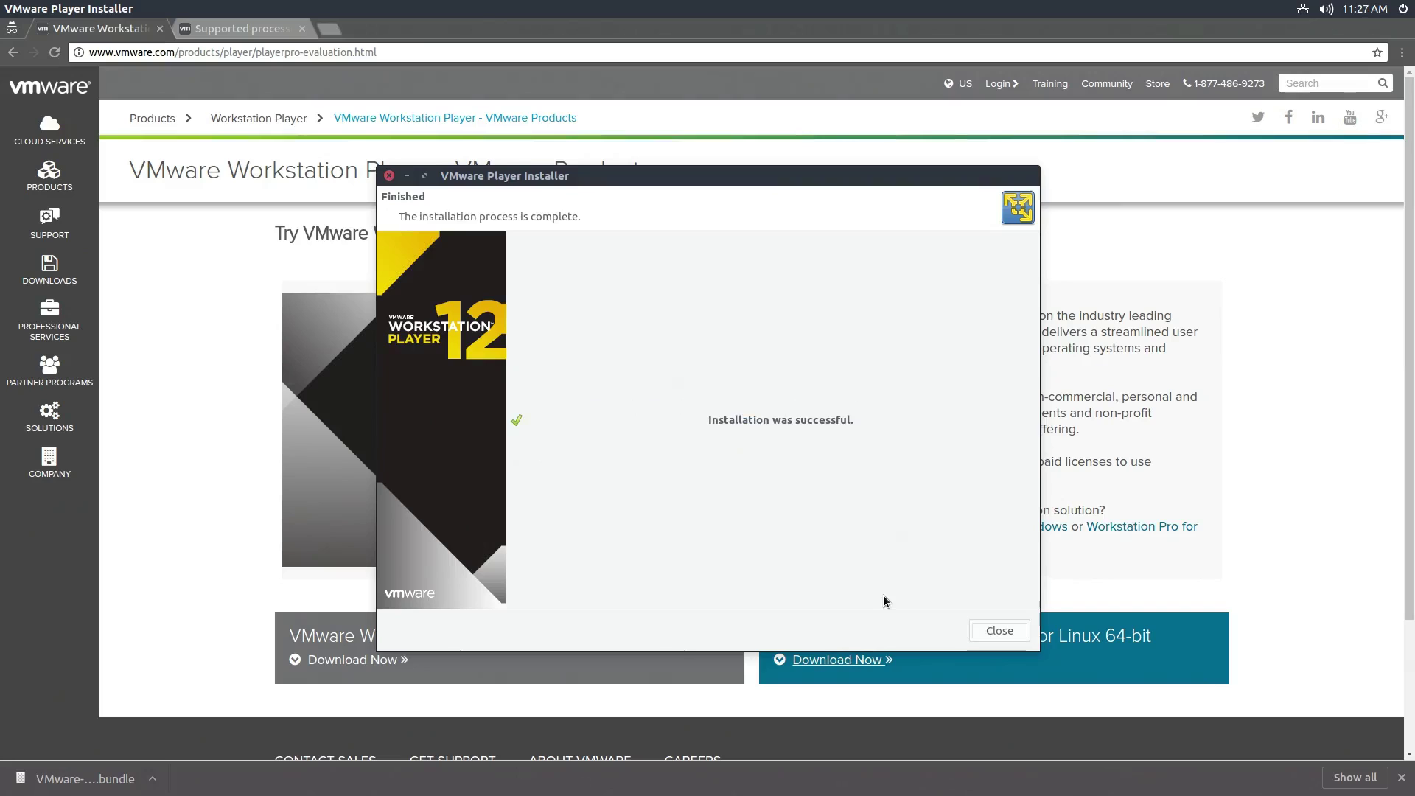
{"action": "left_click", "coordinate": [988, 632]}
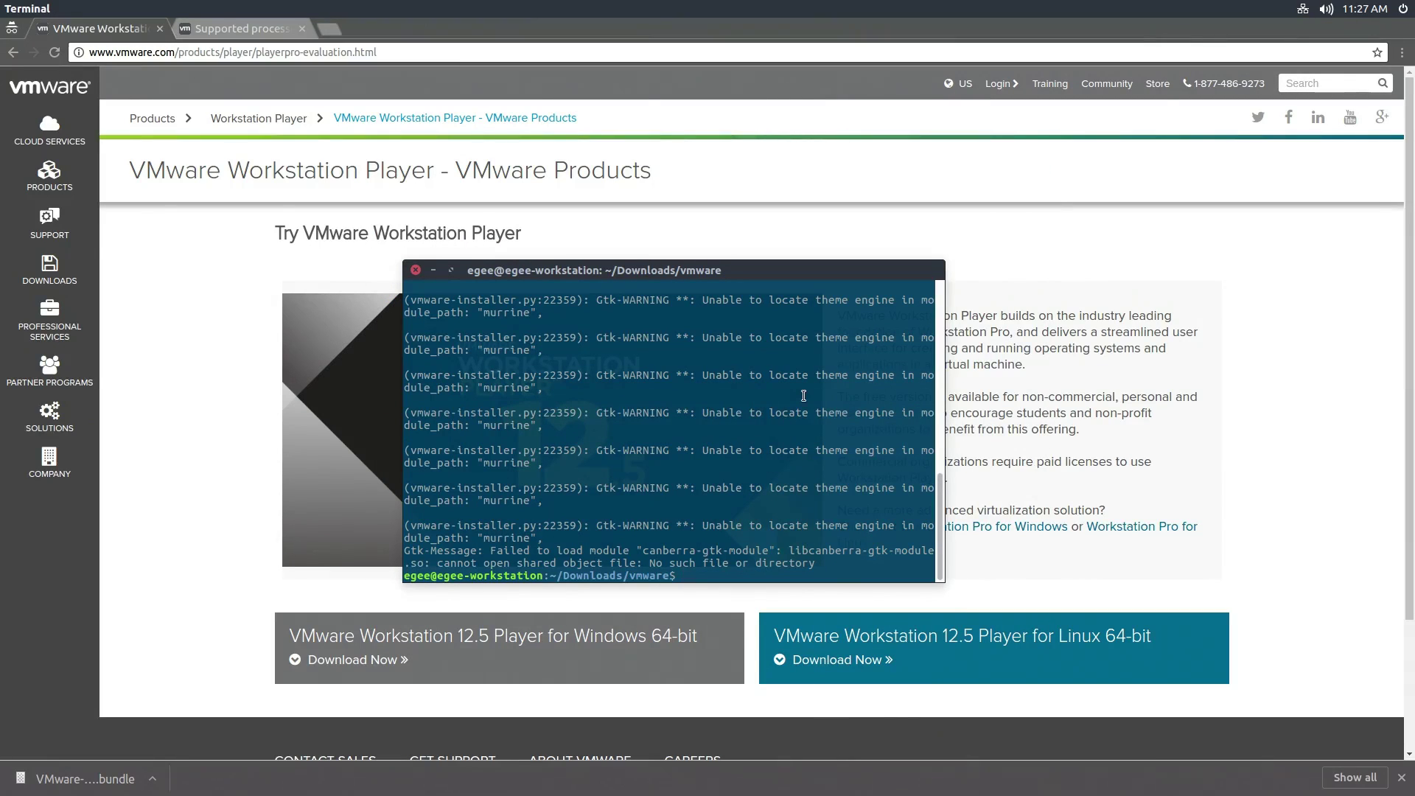
Step: Start VMware Workstation 12 Player by searching 'vmware' in the Dash
{"action": "key", "text": "super"}
{"action": "type", "text": "vmware"}
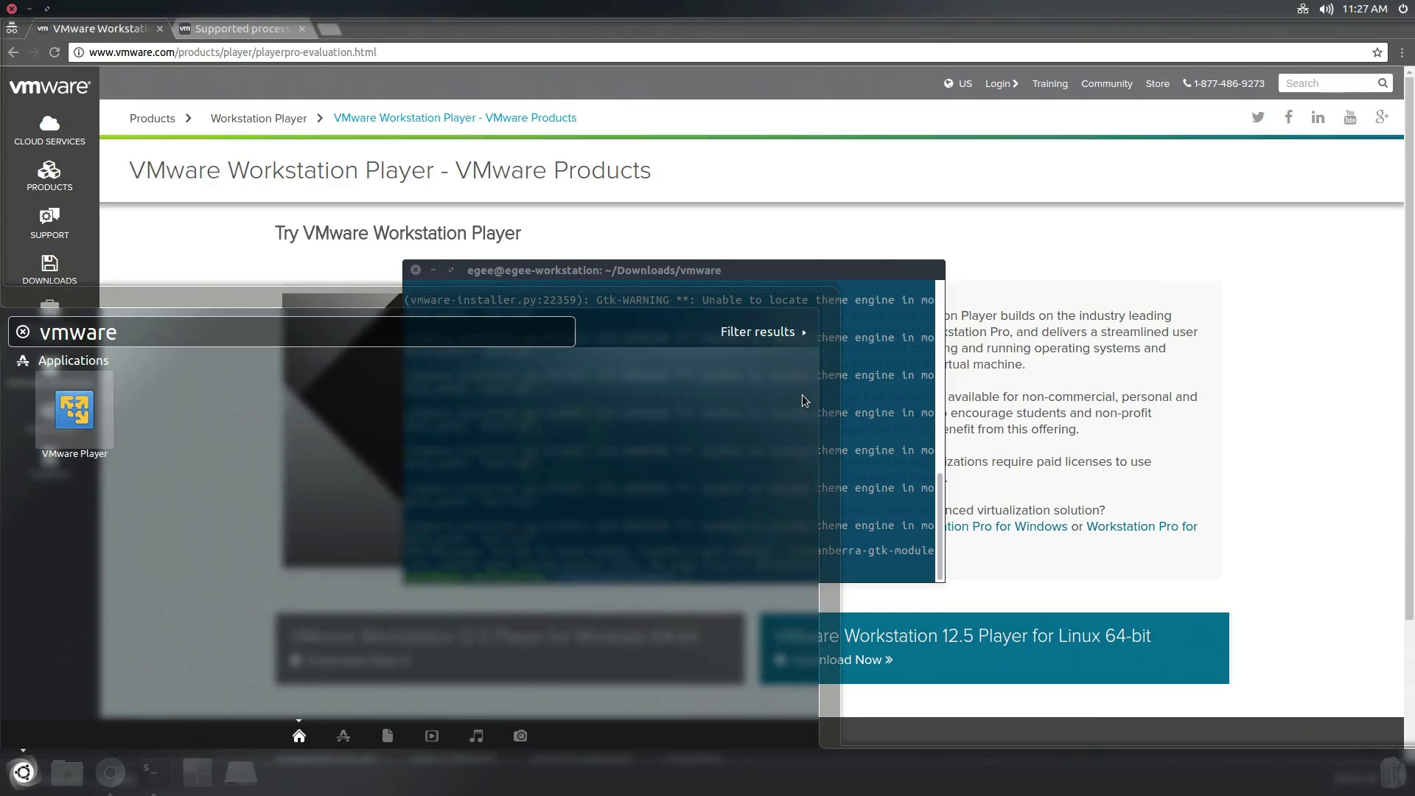
{"action": "key", "text": "Return"}
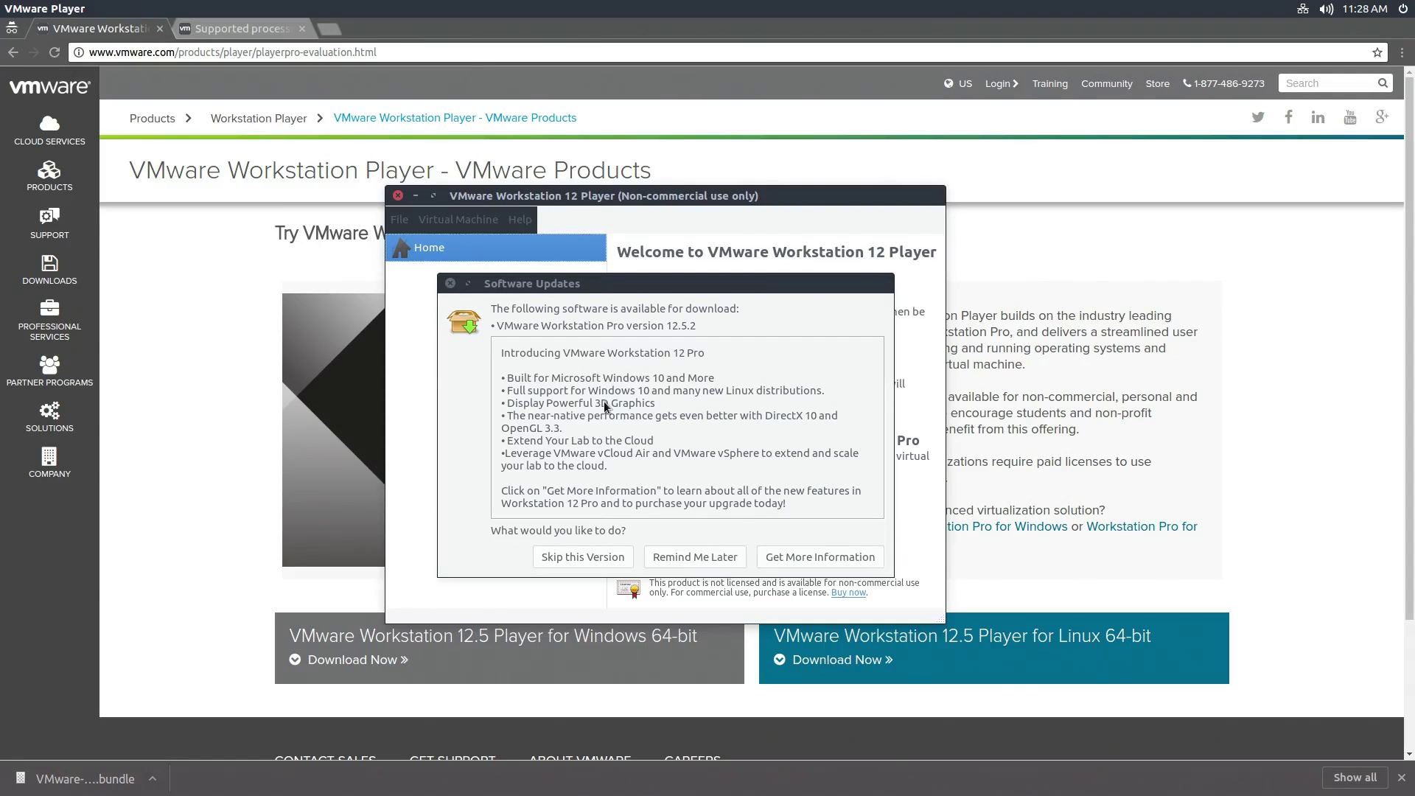
Step: Skip the Workstation Pro 12.5.2 update and choose Create a New Virtual Machine
{"action": "left_click", "coordinate": [593, 564]}
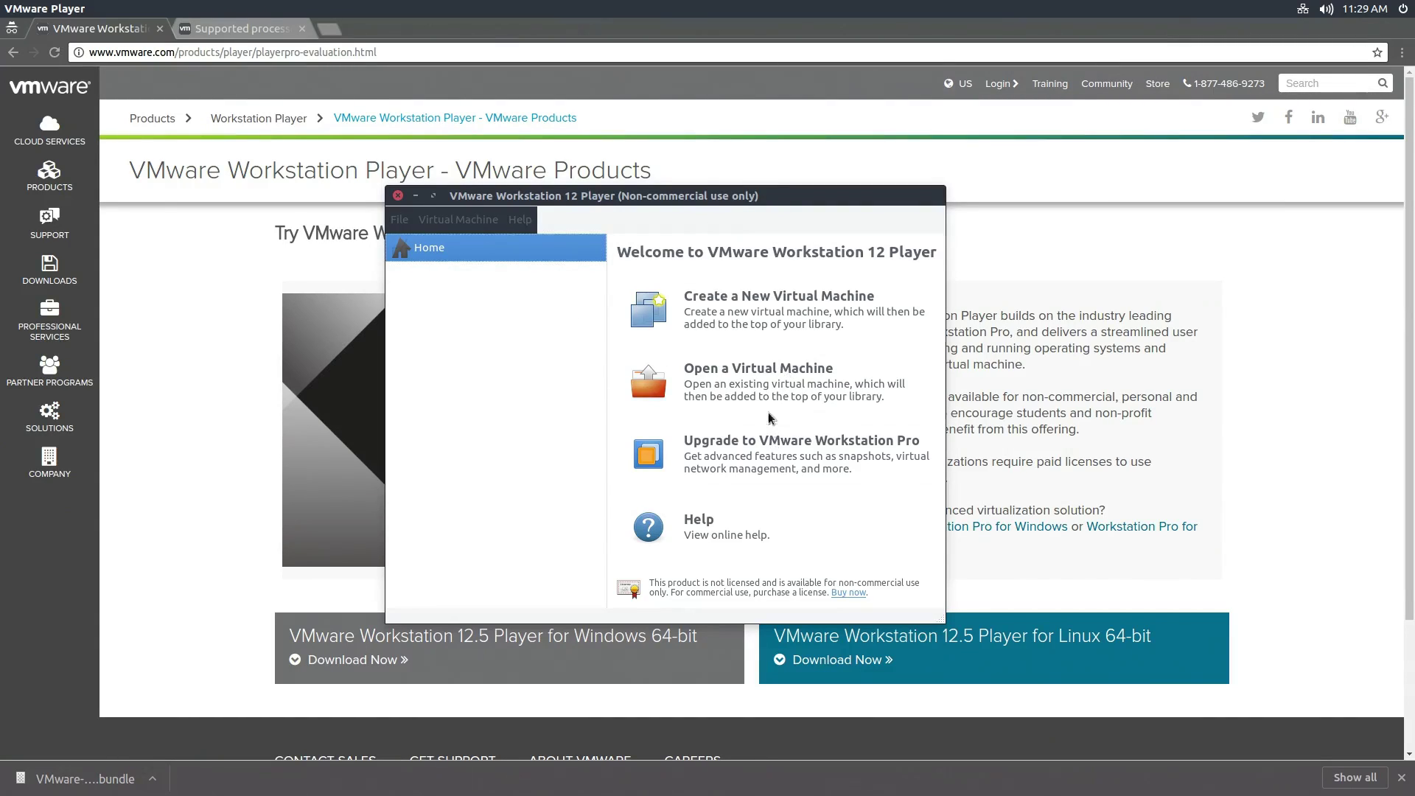
{"action": "left_click", "coordinate": [740, 311]}
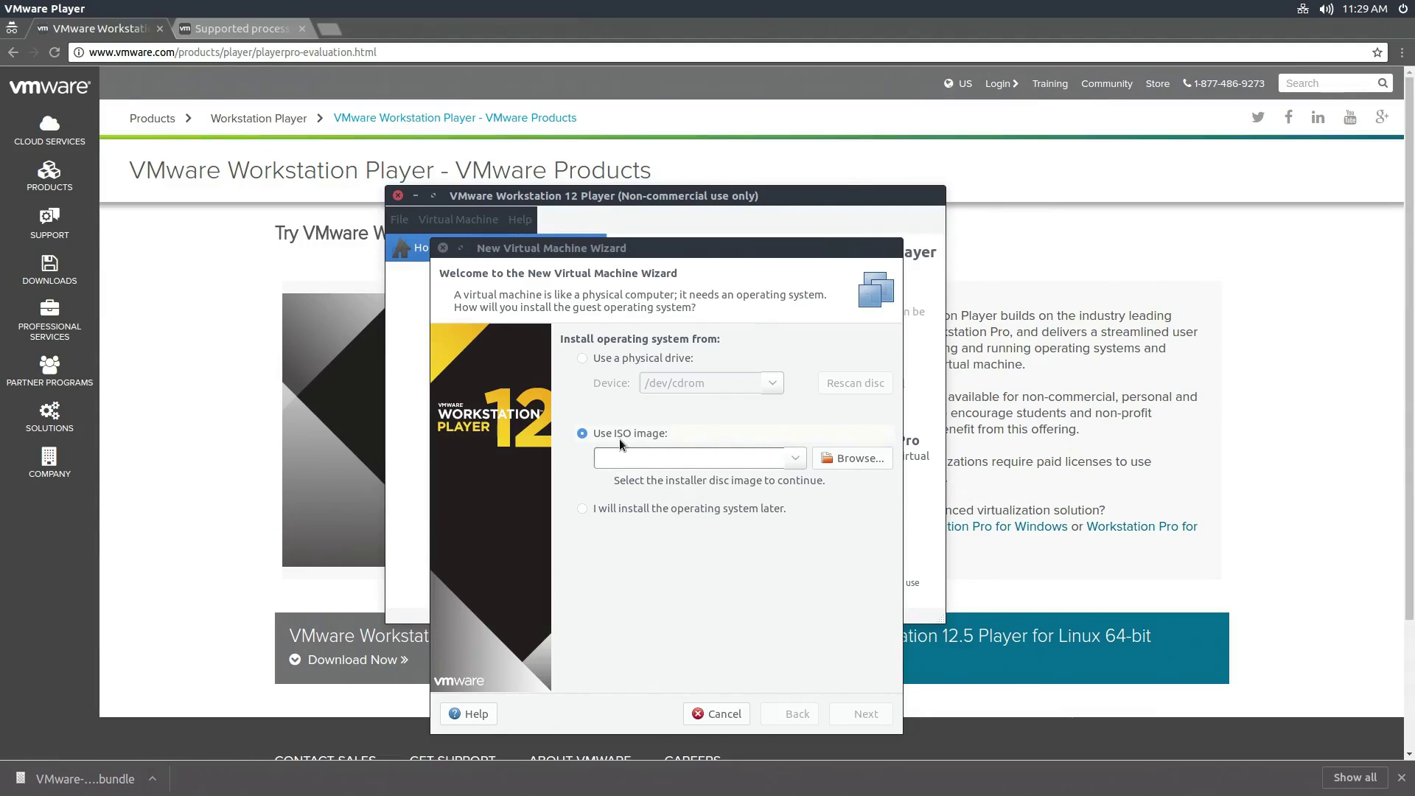
Step: Choose the Win10.iso image as the installation source for the new VM
{"action": "left_click", "coordinate": [641, 361]}
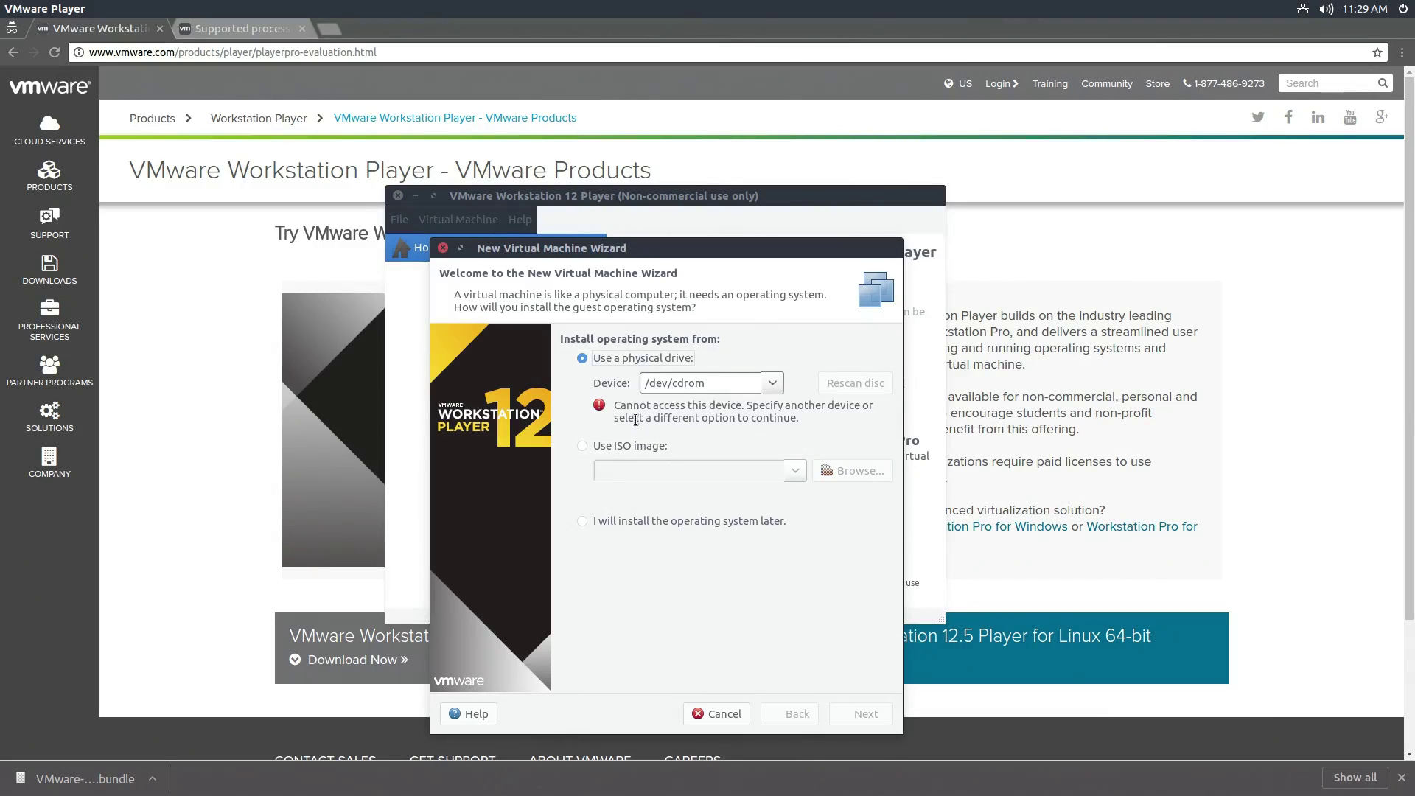
{"action": "left_click", "coordinate": [638, 446]}
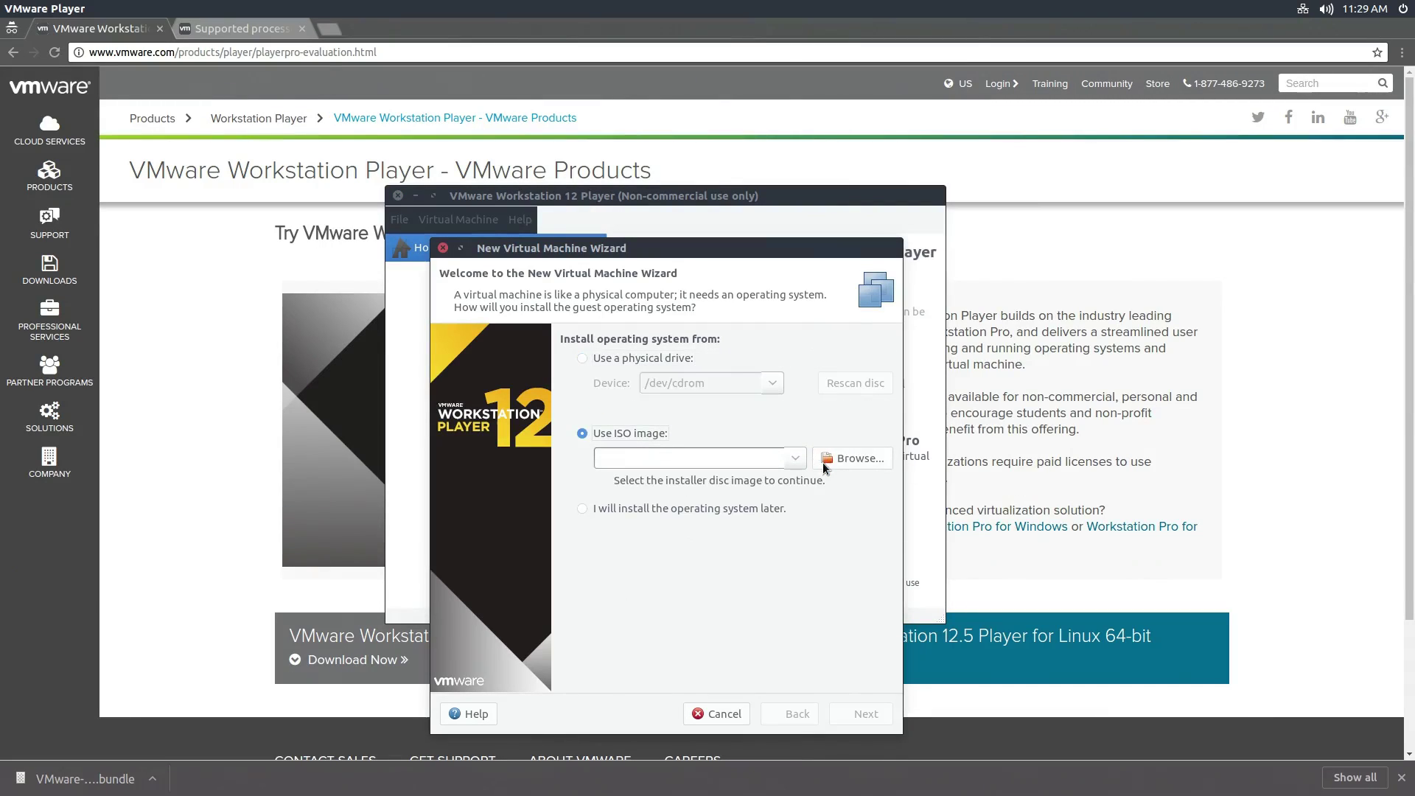
{"action": "left_click", "coordinate": [853, 459]}
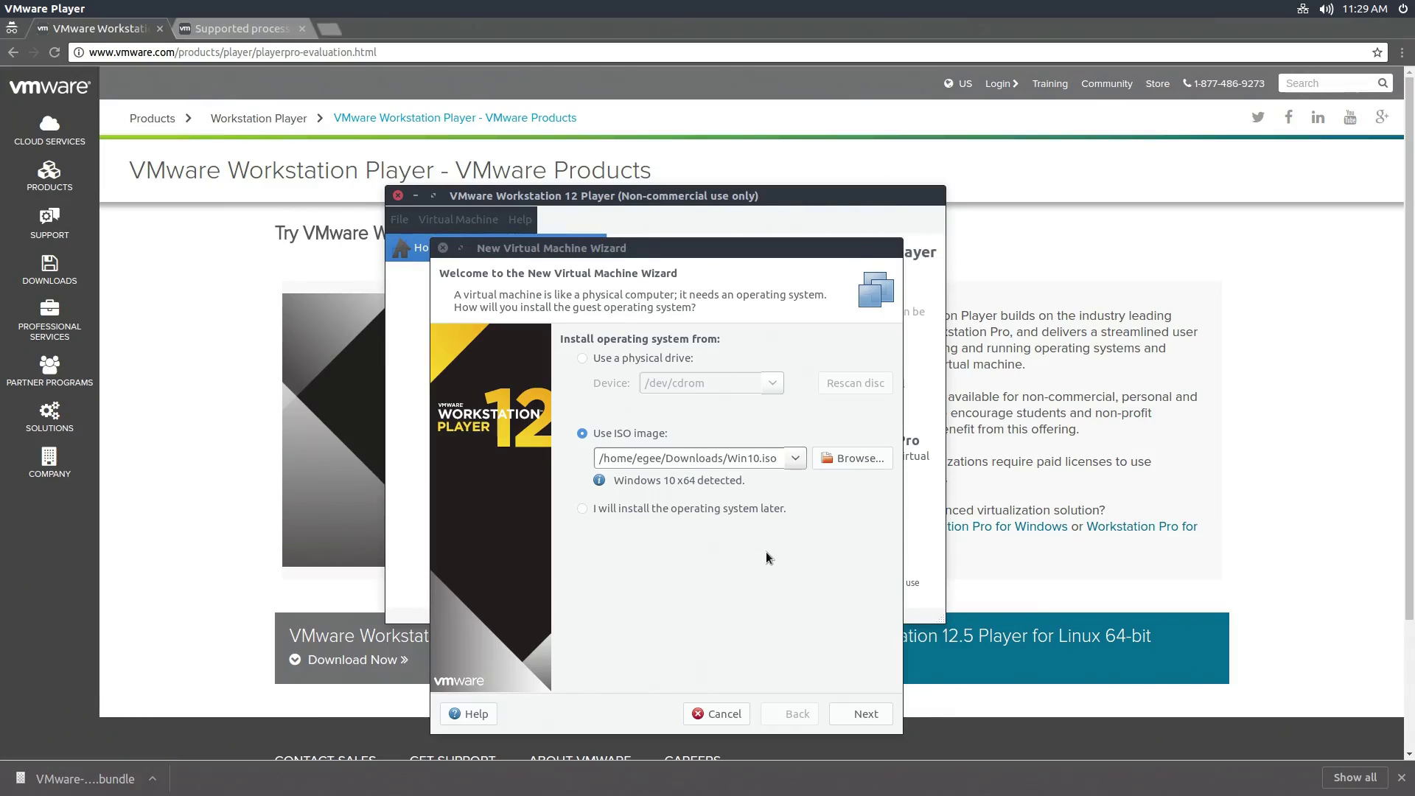
{"action": "left_click", "coordinate": [866, 714]}
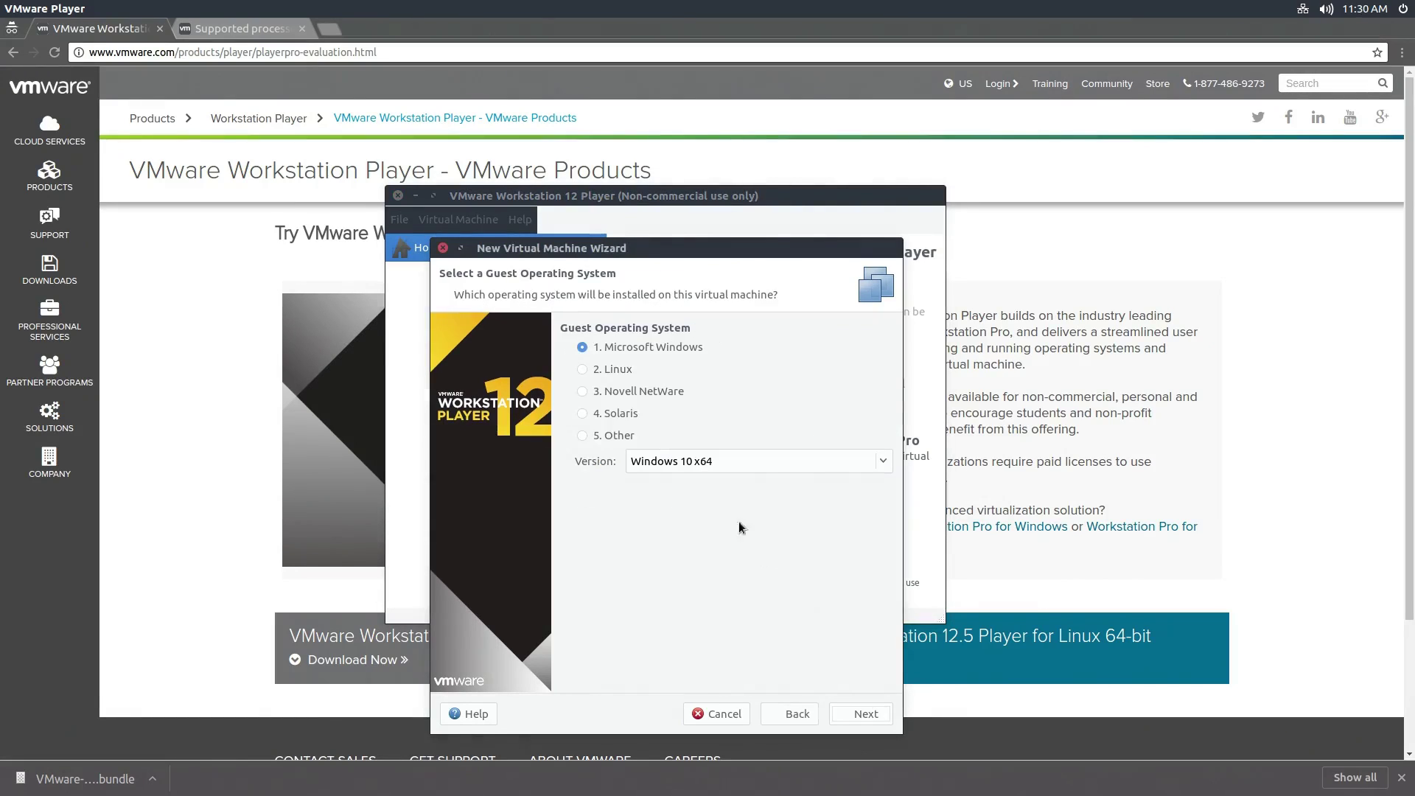
Step: Keep Windows 10 x64 as the guest version and set a 10 GB virtual disk
{"action": "left_click", "coordinate": [673, 464]}
{"action": "scroll", "coordinate": [634, 545], "scroll_direction": "down", "scroll_amount": 5}
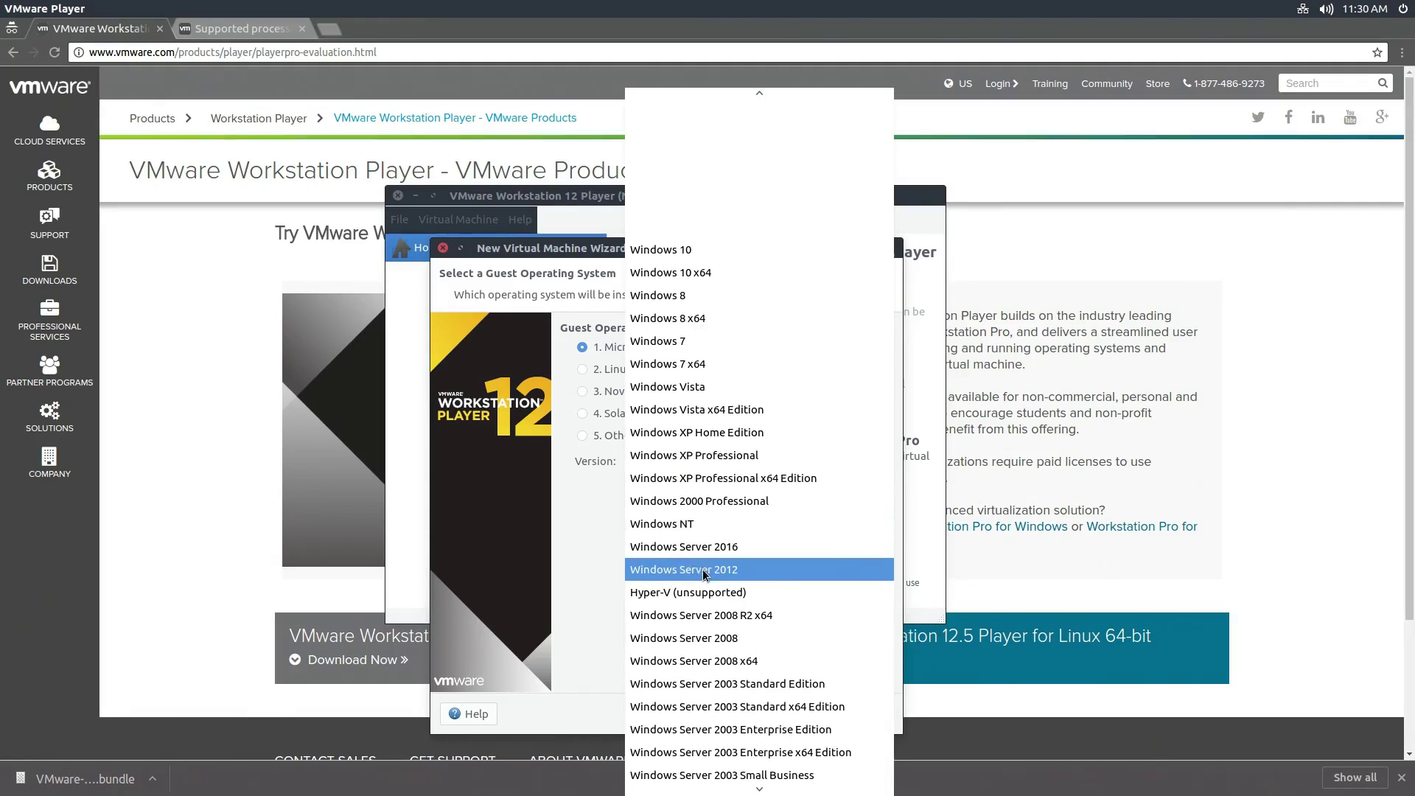
{"action": "left_click", "coordinate": [614, 566]}
{"action": "left_click", "coordinate": [868, 715]}
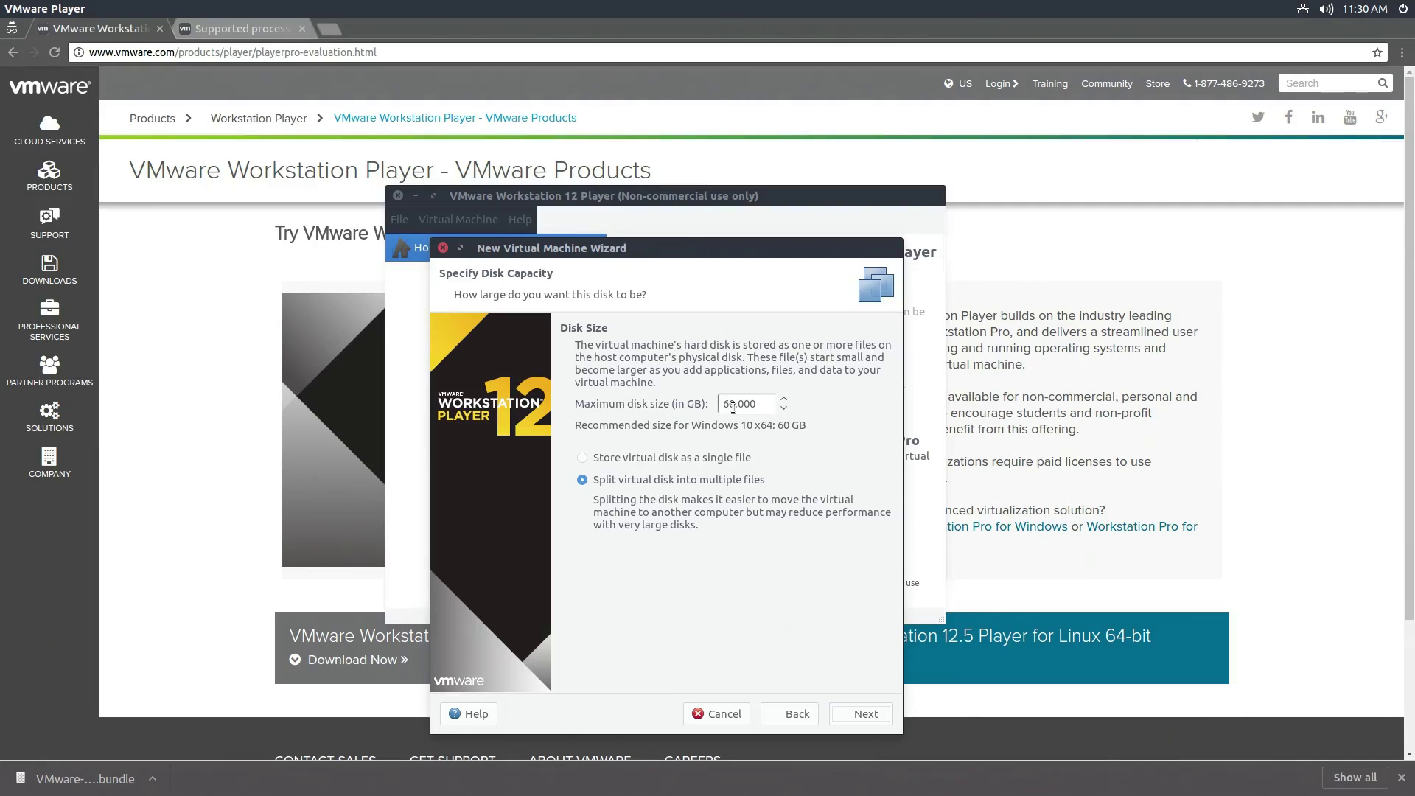
{"action": "left_click_drag", "start_coordinate": [733, 407], "coordinate": [714, 410]}
{"action": "key", "text": "Return"}
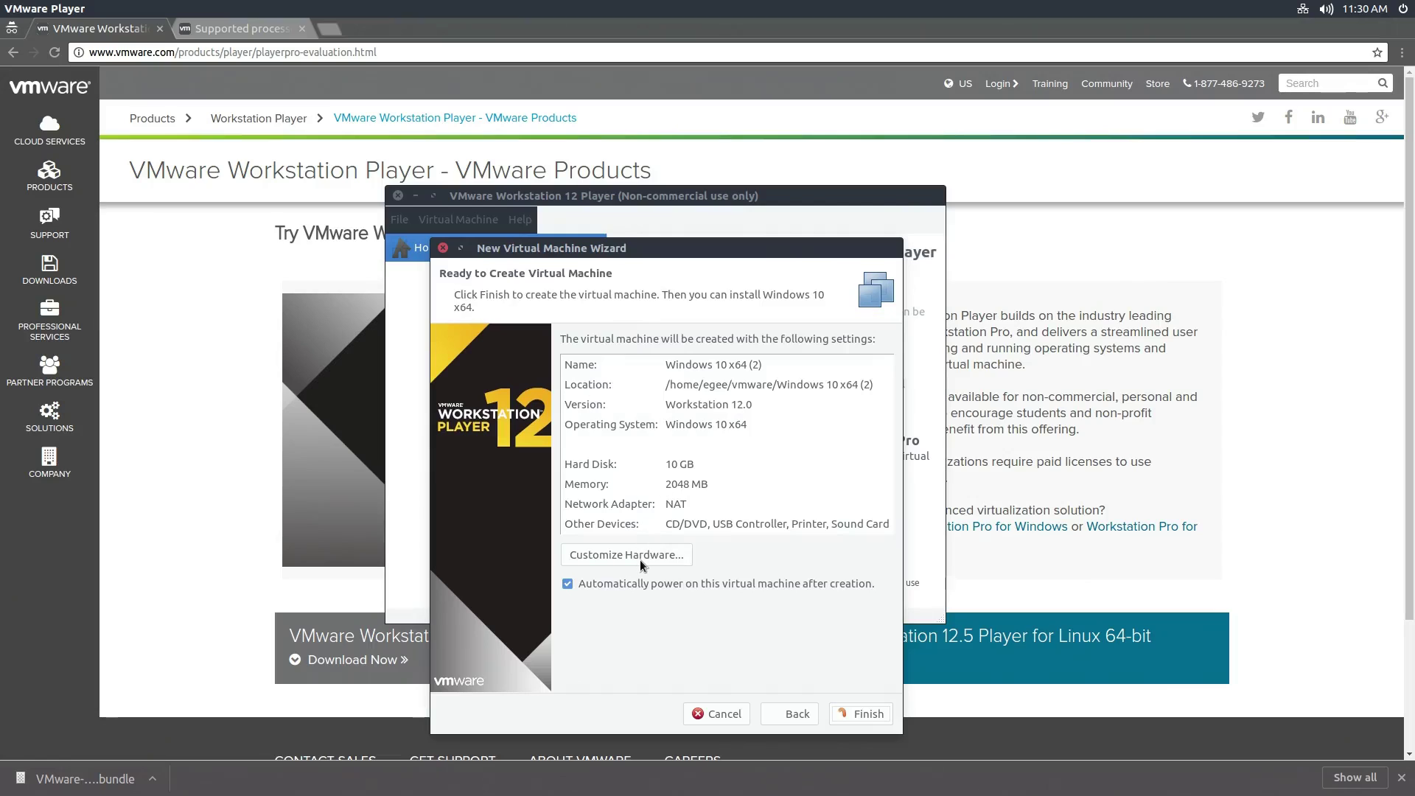
Step: Give the VM 4 processor cores and enable Intel VT-x/EPT, keeping the mode Automatic
{"action": "left_click", "coordinate": [639, 560]}
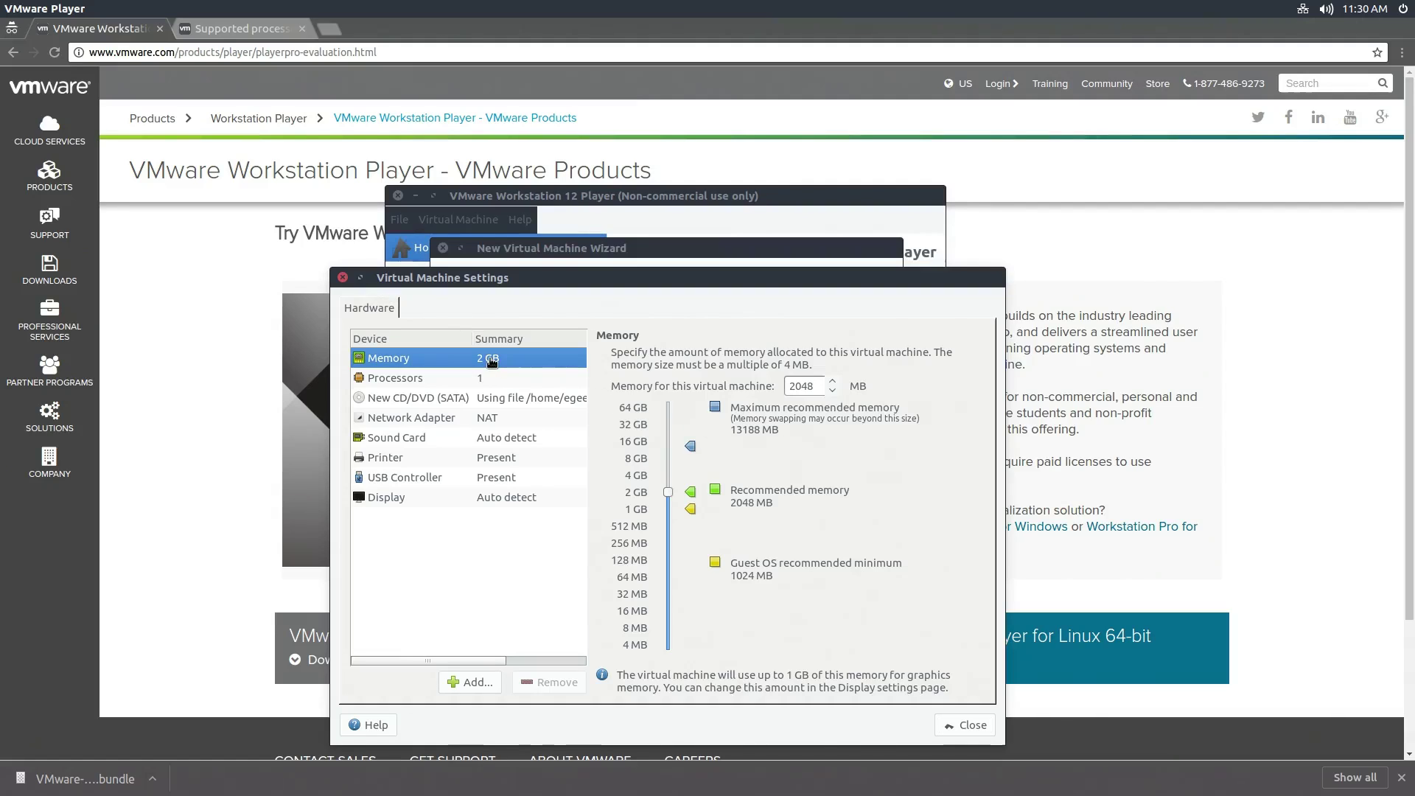
{"action": "left_click", "coordinate": [440, 379]}
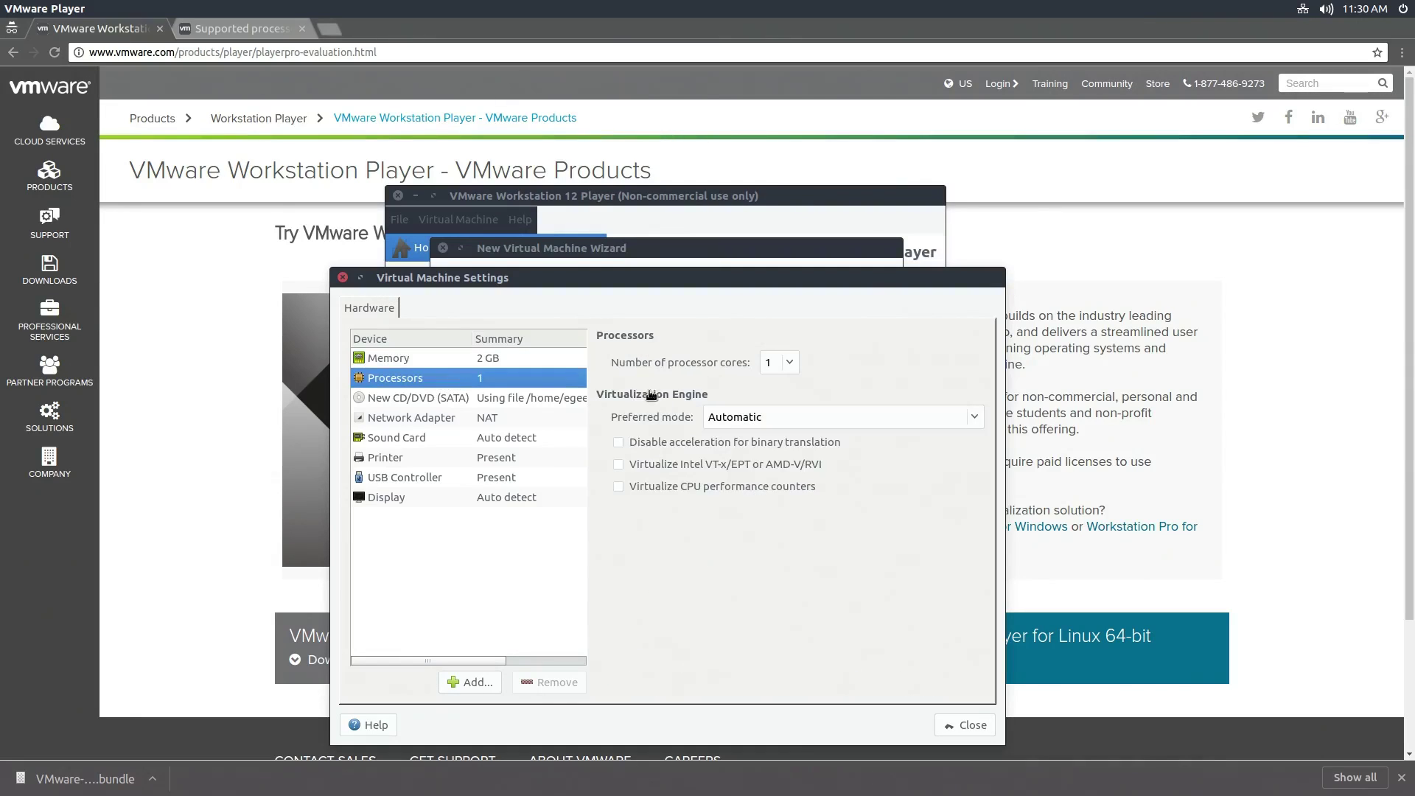
{"action": "left_click", "coordinate": [782, 367]}
{"action": "left_click", "coordinate": [778, 431]}
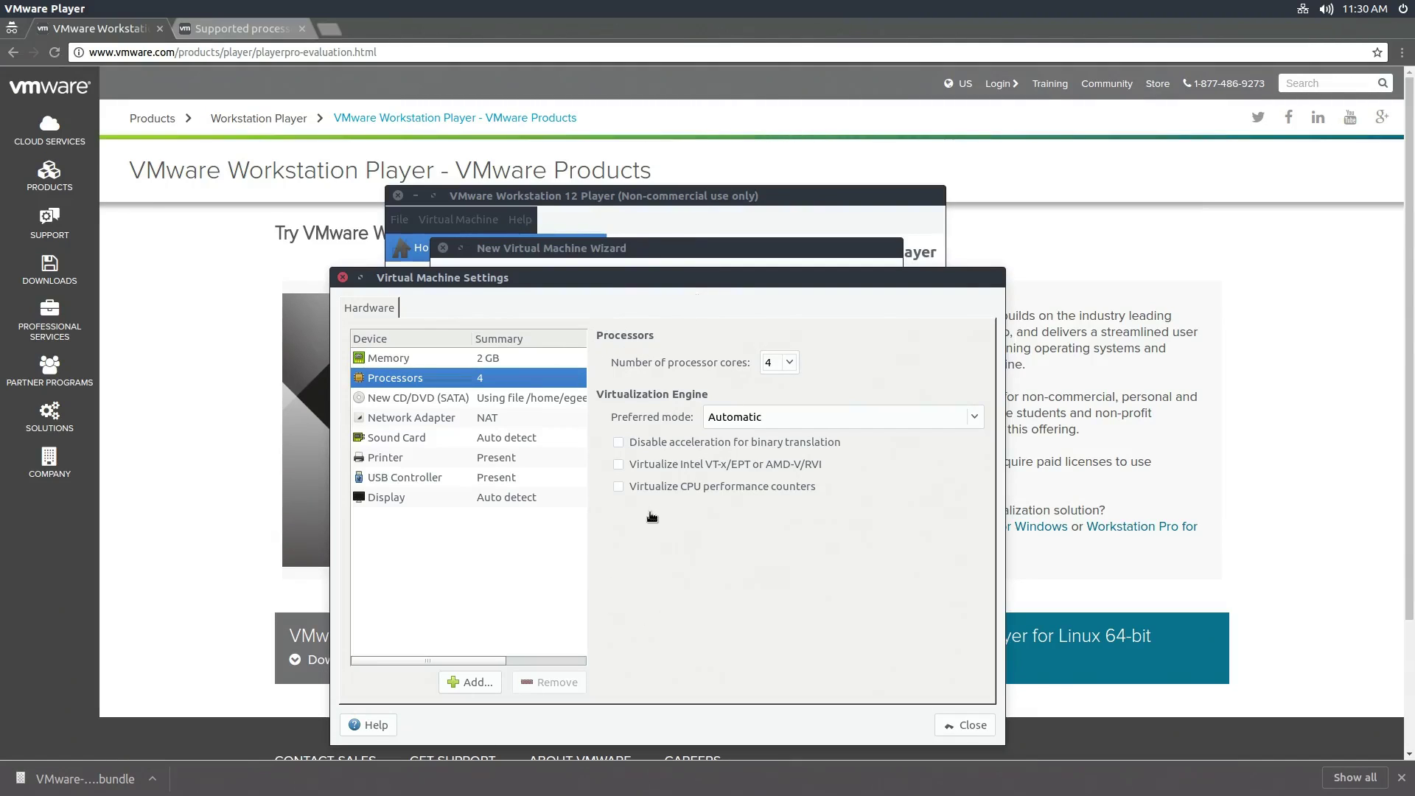
{"action": "left_click", "coordinate": [636, 468]}
{"action": "left_click", "coordinate": [762, 420]}
{"action": "left_click", "coordinate": [759, 417]}
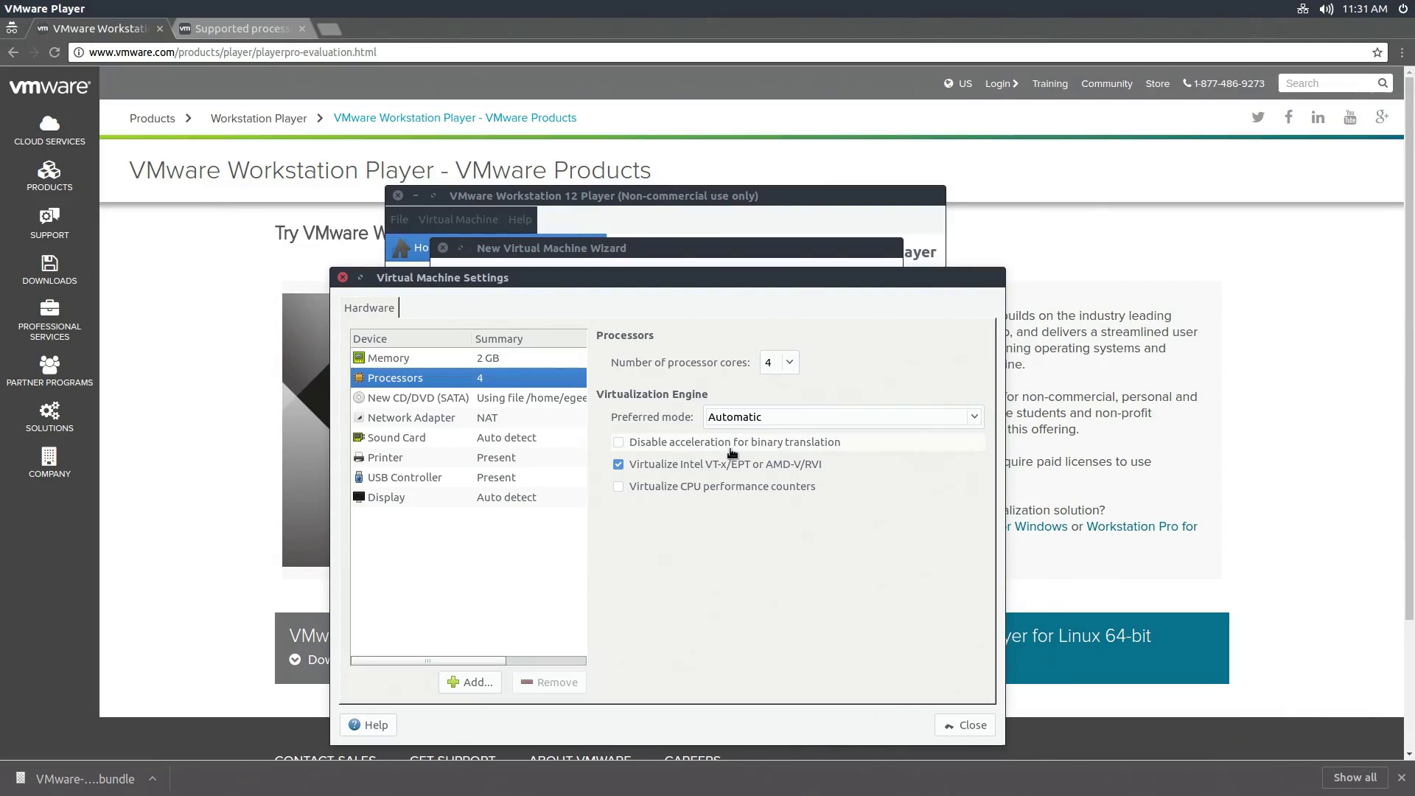
Step: Review the Memory and Display settings, including the graphics memory size choices
{"action": "left_click", "coordinate": [388, 357]}
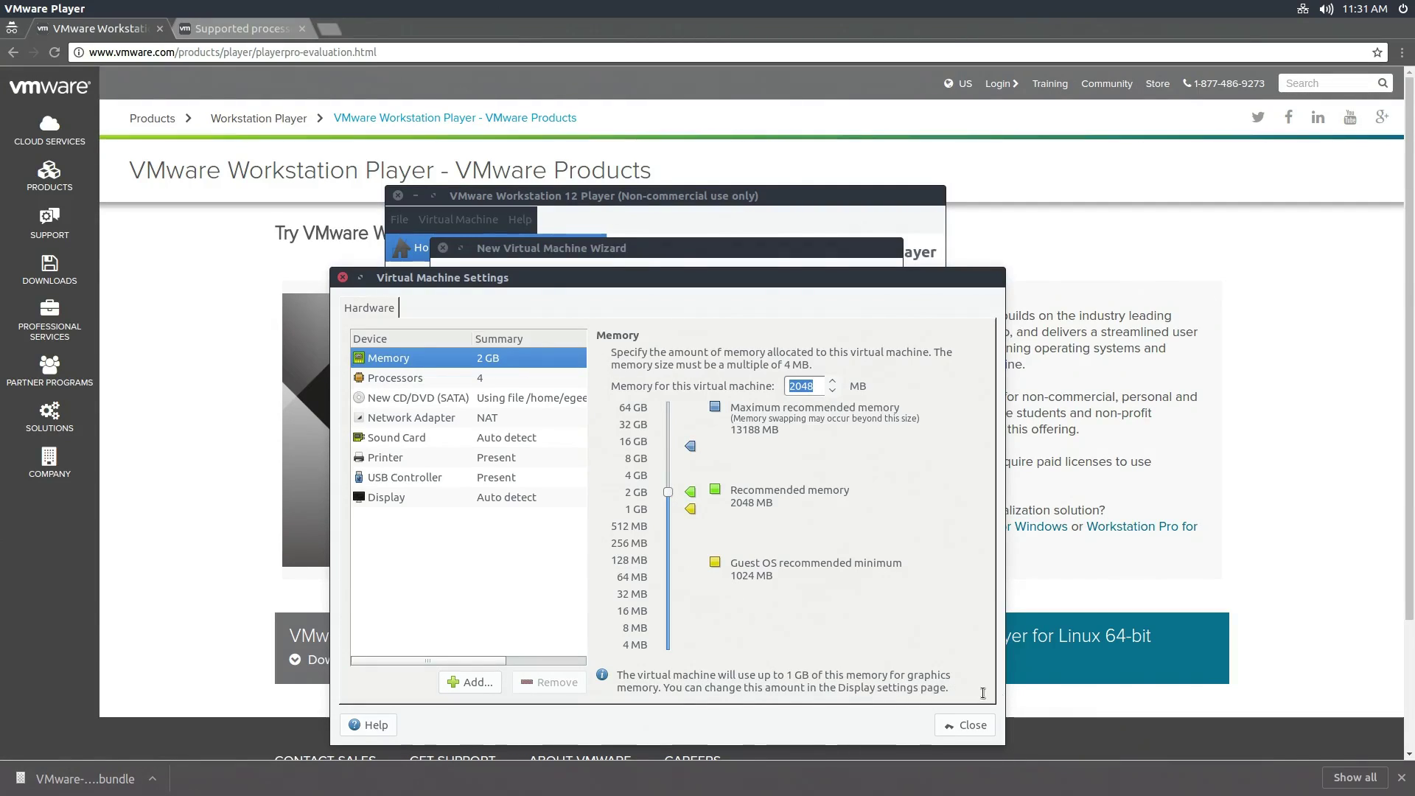
{"action": "triple_click", "coordinate": [770, 680]}
{"action": "left_click", "coordinate": [583, 619]}
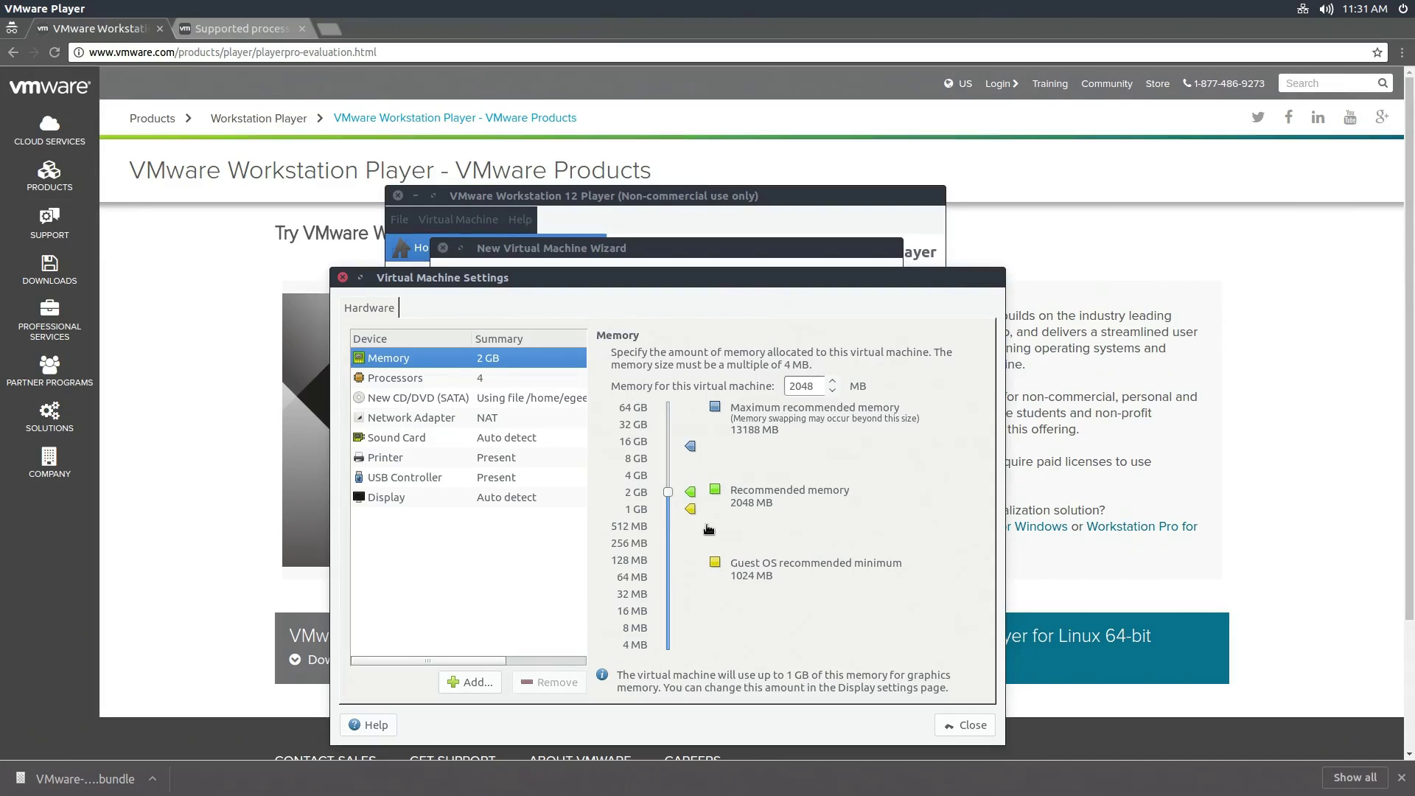
{"action": "left_click", "coordinate": [413, 497]}
{"action": "left_click", "coordinate": [705, 559]}
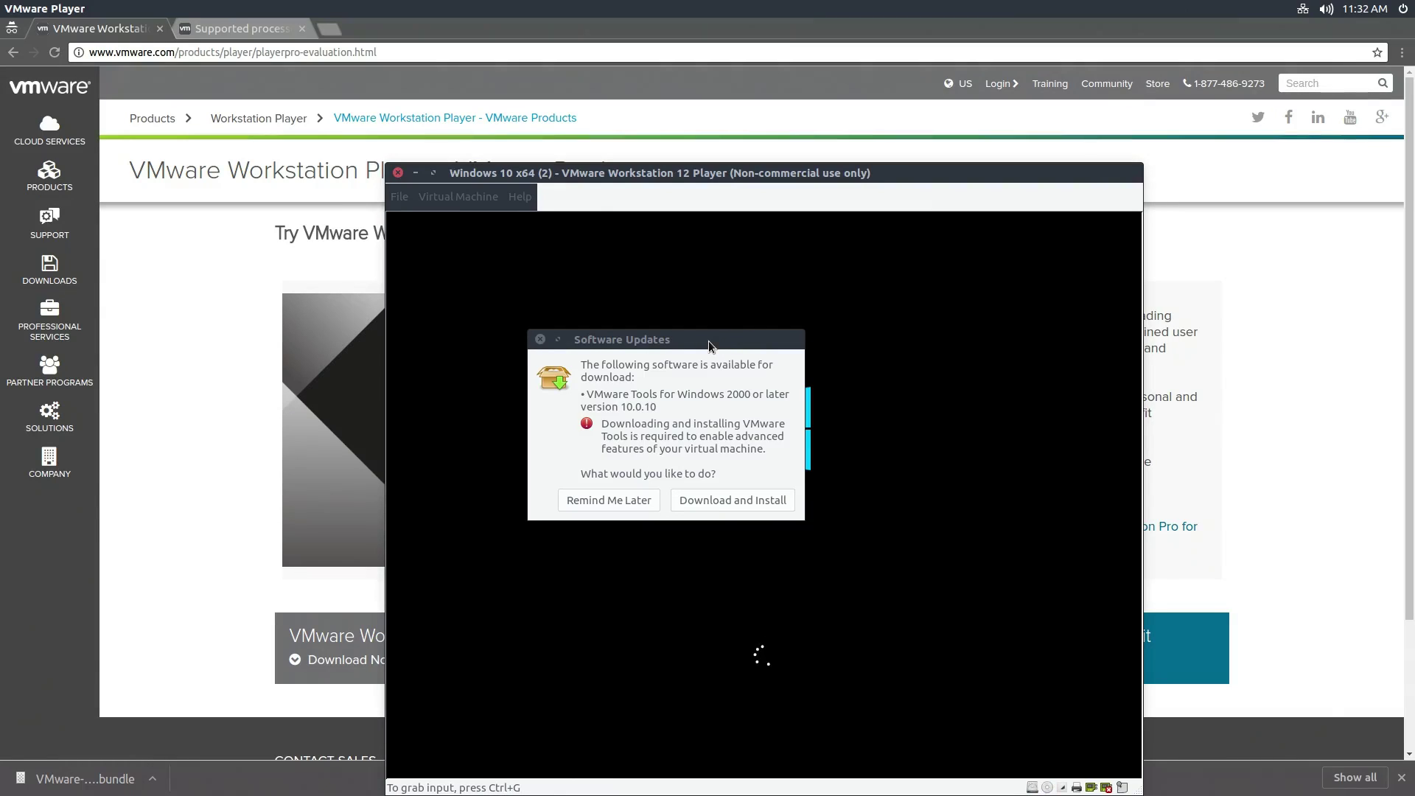
Step: Drag the VMware Tools update prompt out of the way
{"action": "left_click_drag", "start_coordinate": [709, 340], "coordinate": [801, 361]}
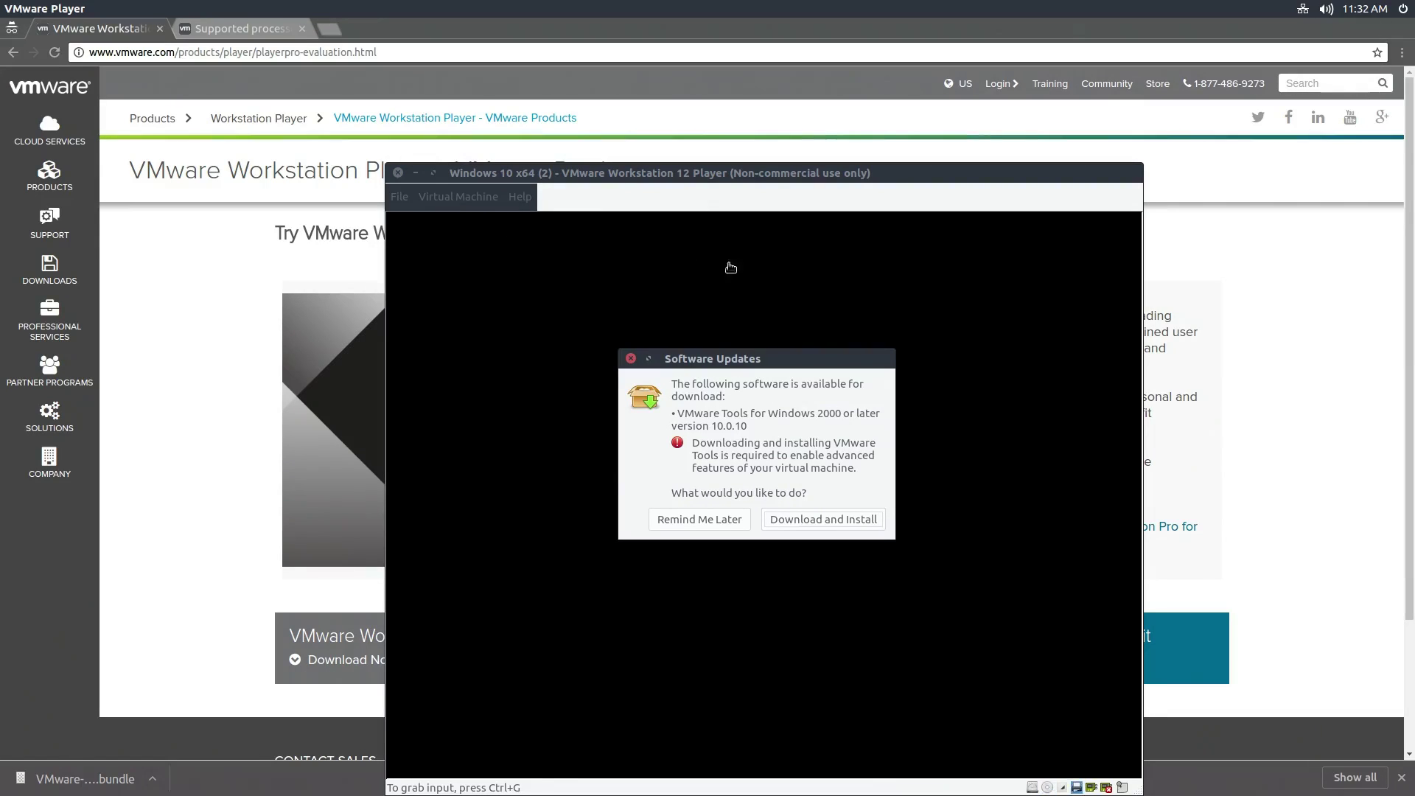
{"action": "left_click_drag", "start_coordinate": [772, 357], "coordinate": [914, 238]}
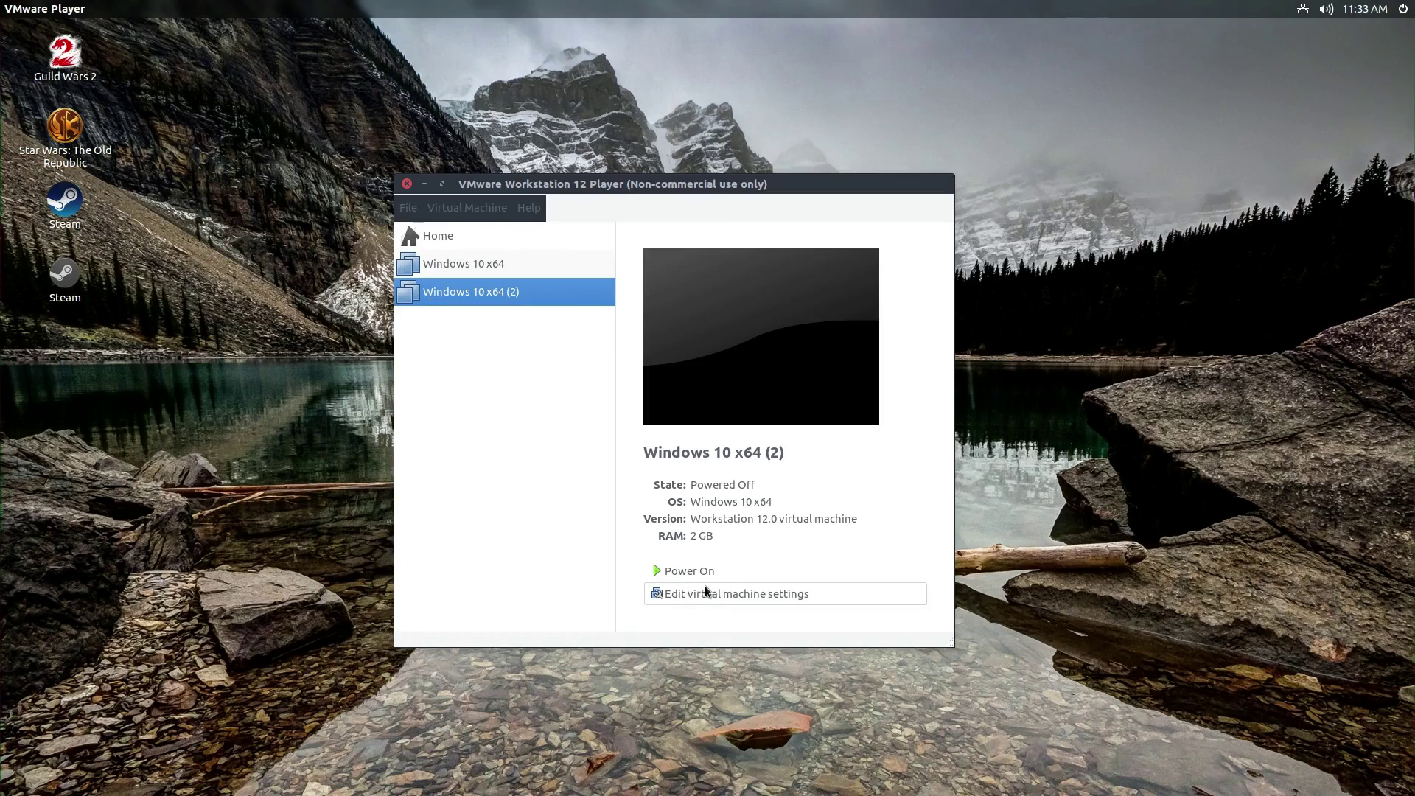
Step: Delete the duplicate 'Windows 10 x64 (2)' VM from disk and open Windows 10 x64's settings
{"action": "right_click", "coordinate": [507, 304]}
{"action": "left_click", "coordinate": [550, 368]}
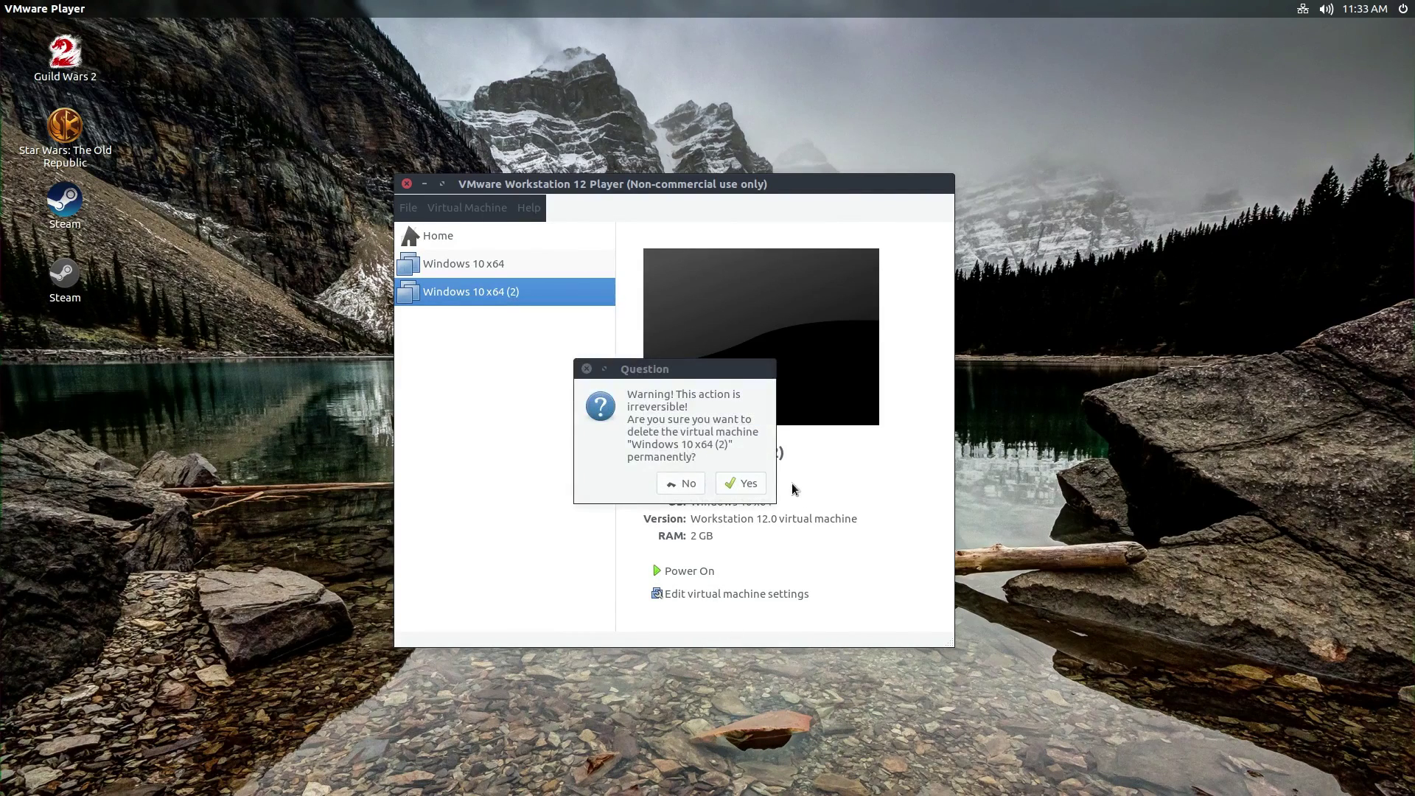
{"action": "left_click", "coordinate": [752, 480]}
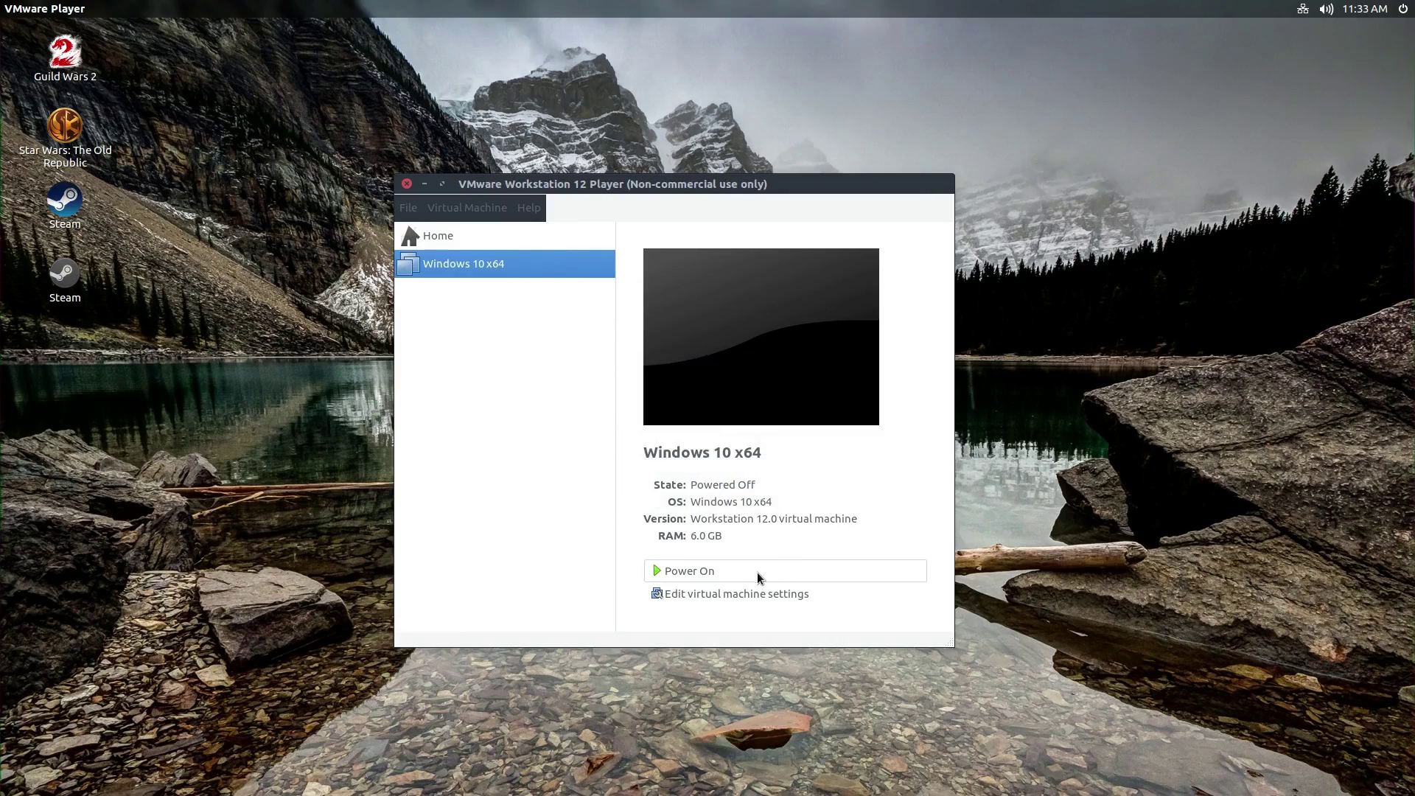
{"action": "left_click", "coordinate": [741, 594]}
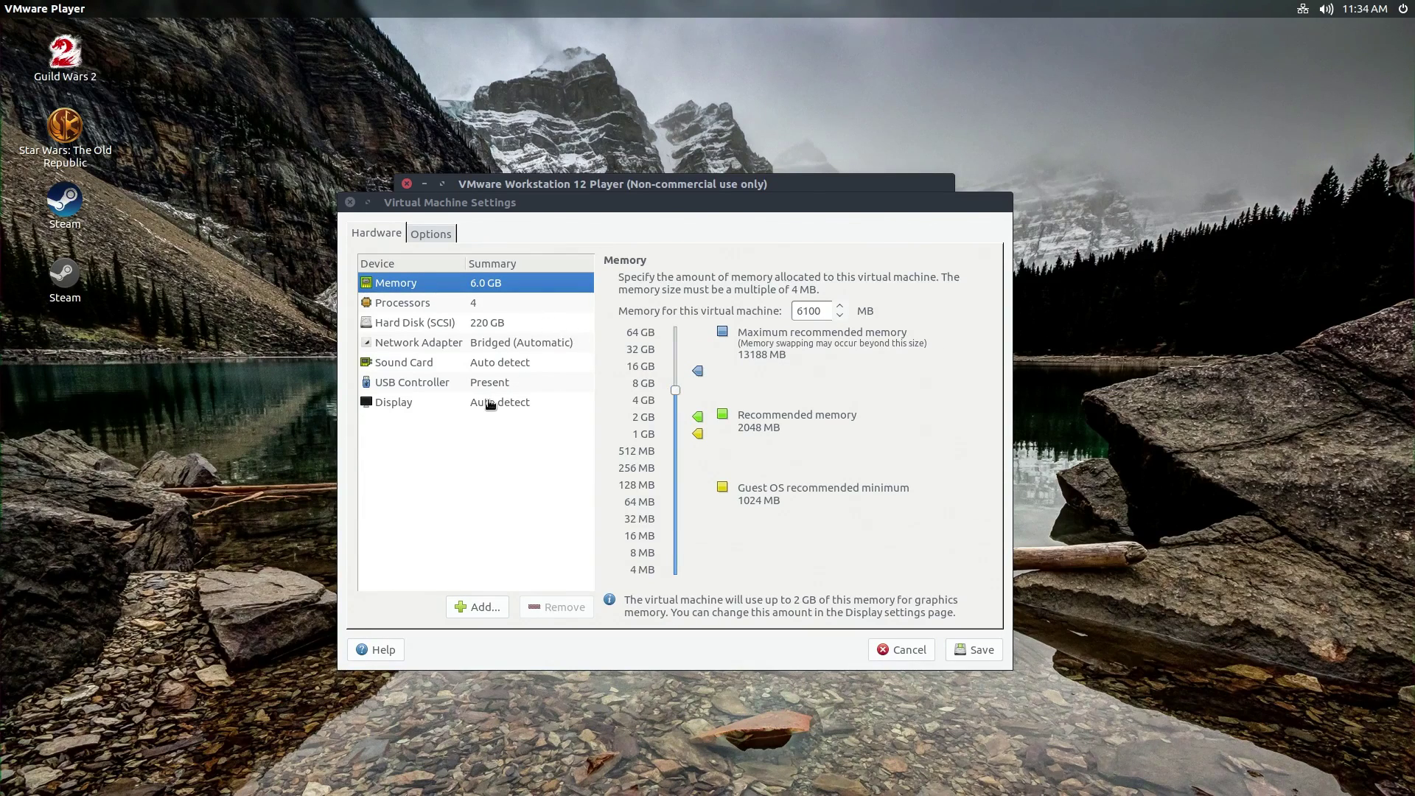
Step: Keep display graphics memory at 2 GB and cancel the Add Hardware wizard without adding anything
{"action": "left_click_drag", "start_coordinate": [782, 601], "coordinate": [943, 617]}
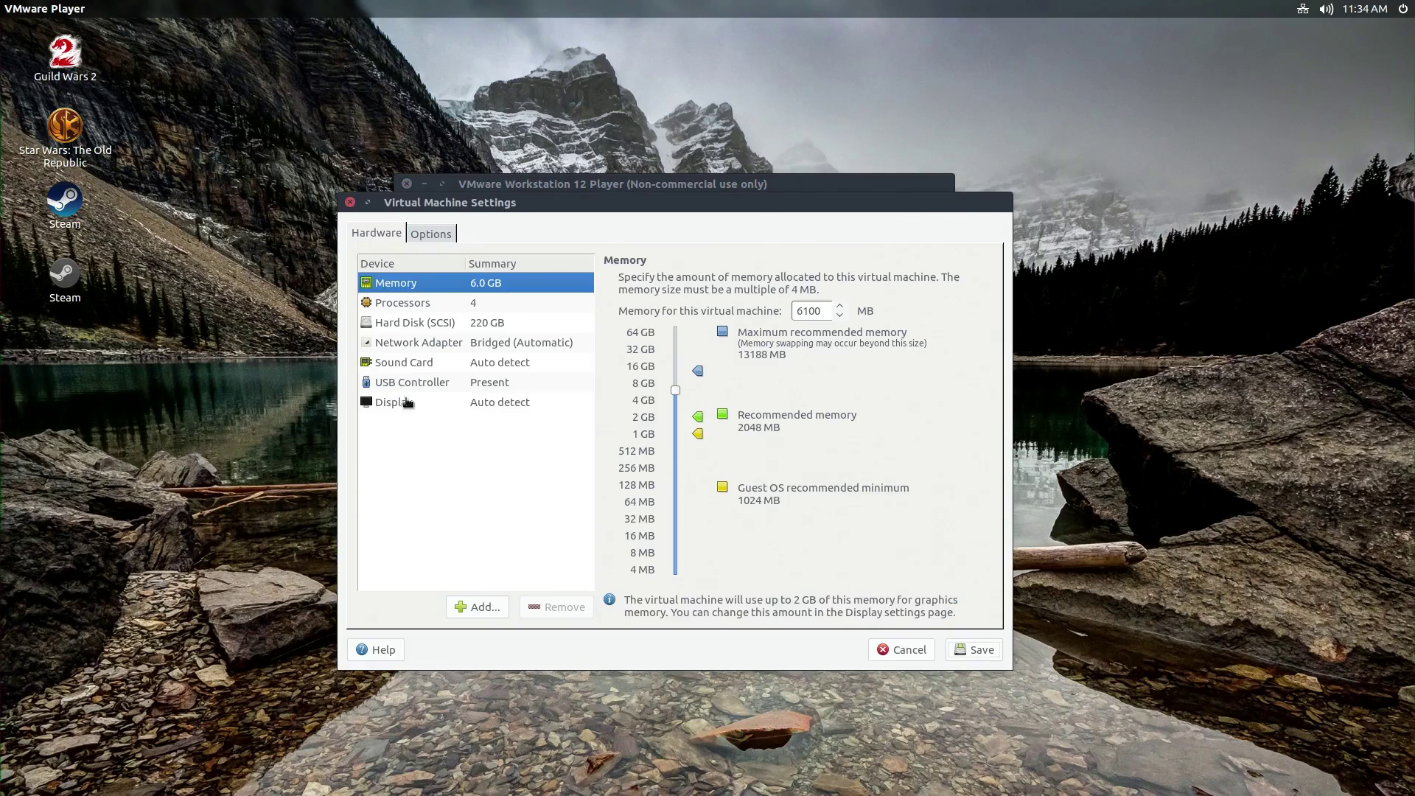
{"action": "left_click", "coordinate": [445, 407]}
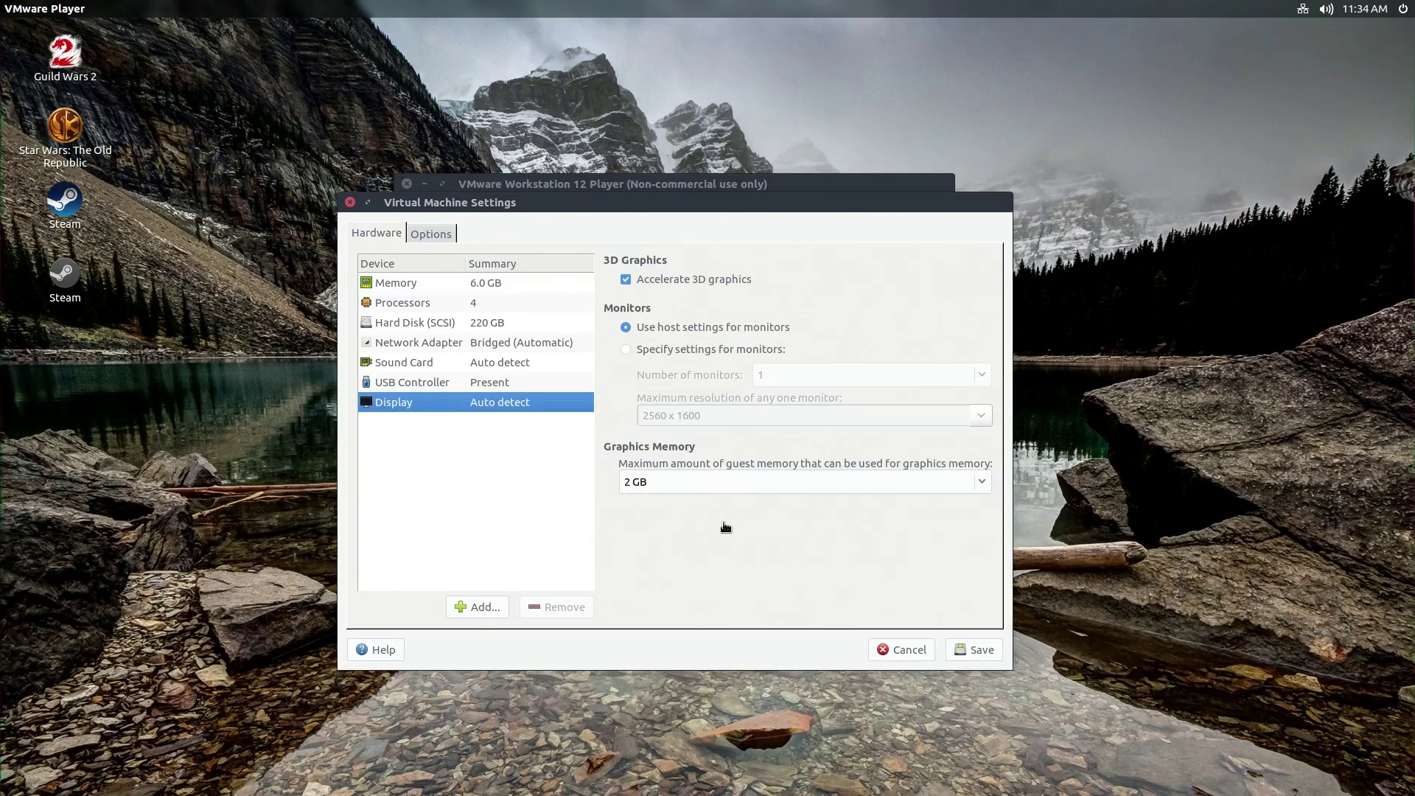
{"action": "left_click", "coordinate": [702, 485]}
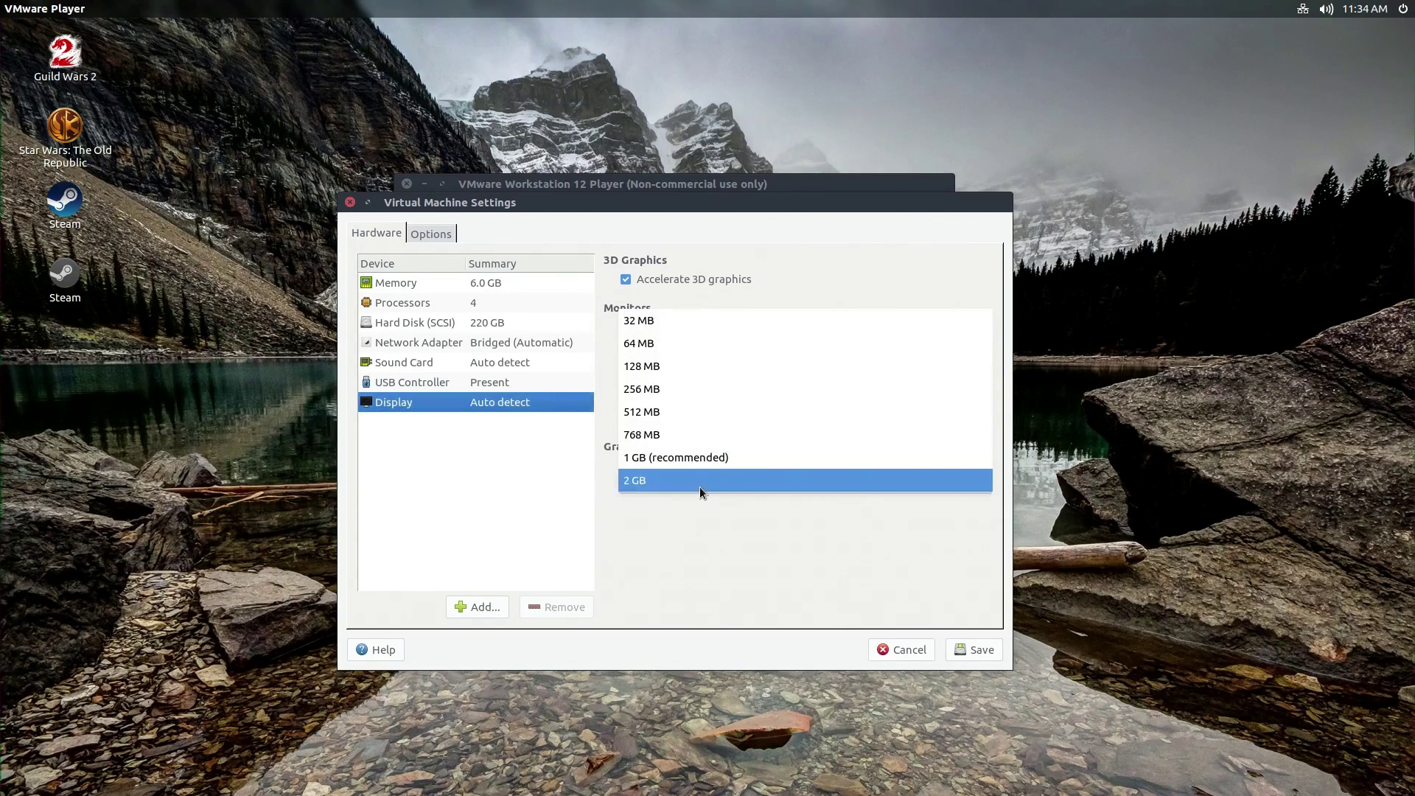
{"action": "left_click", "coordinate": [749, 606]}
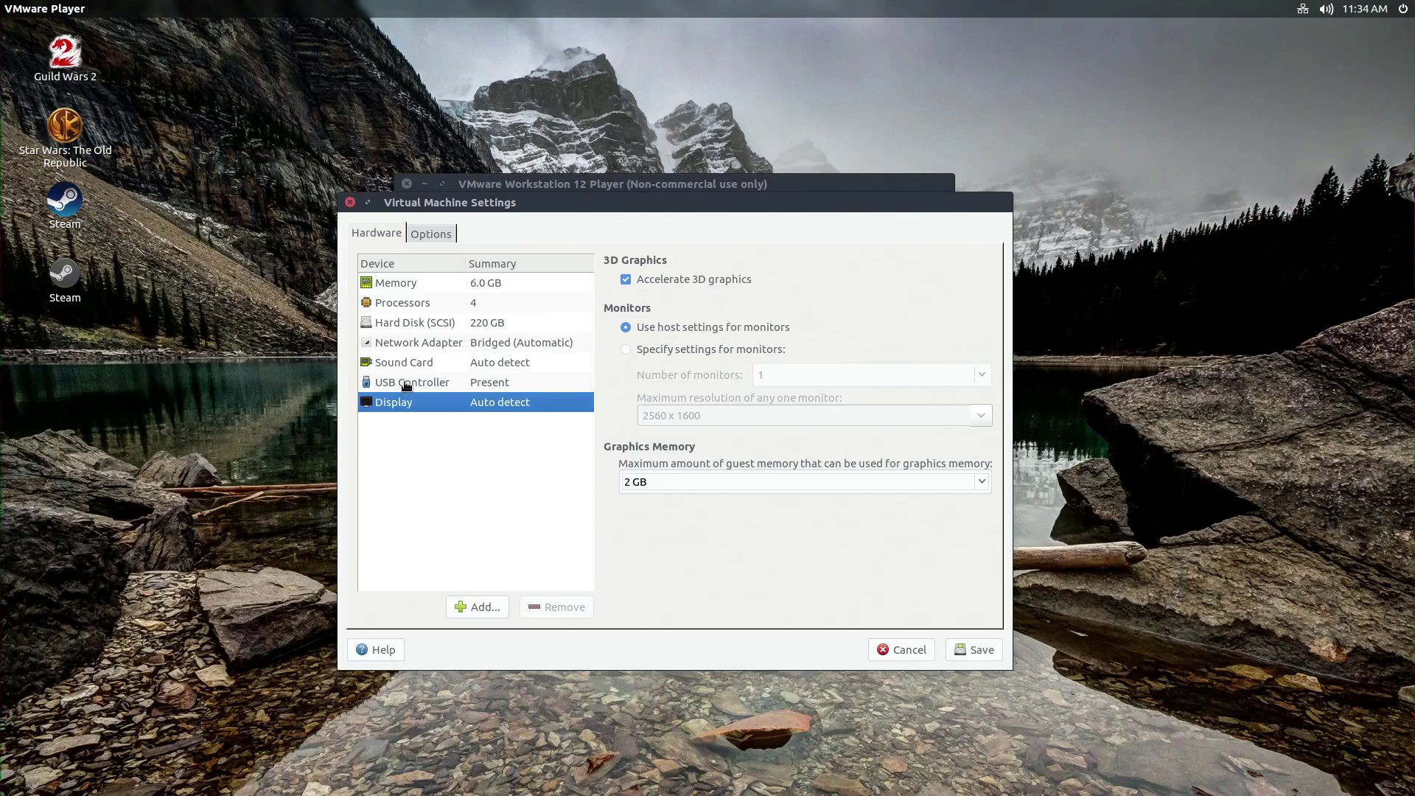
{"action": "left_click", "coordinate": [478, 607]}
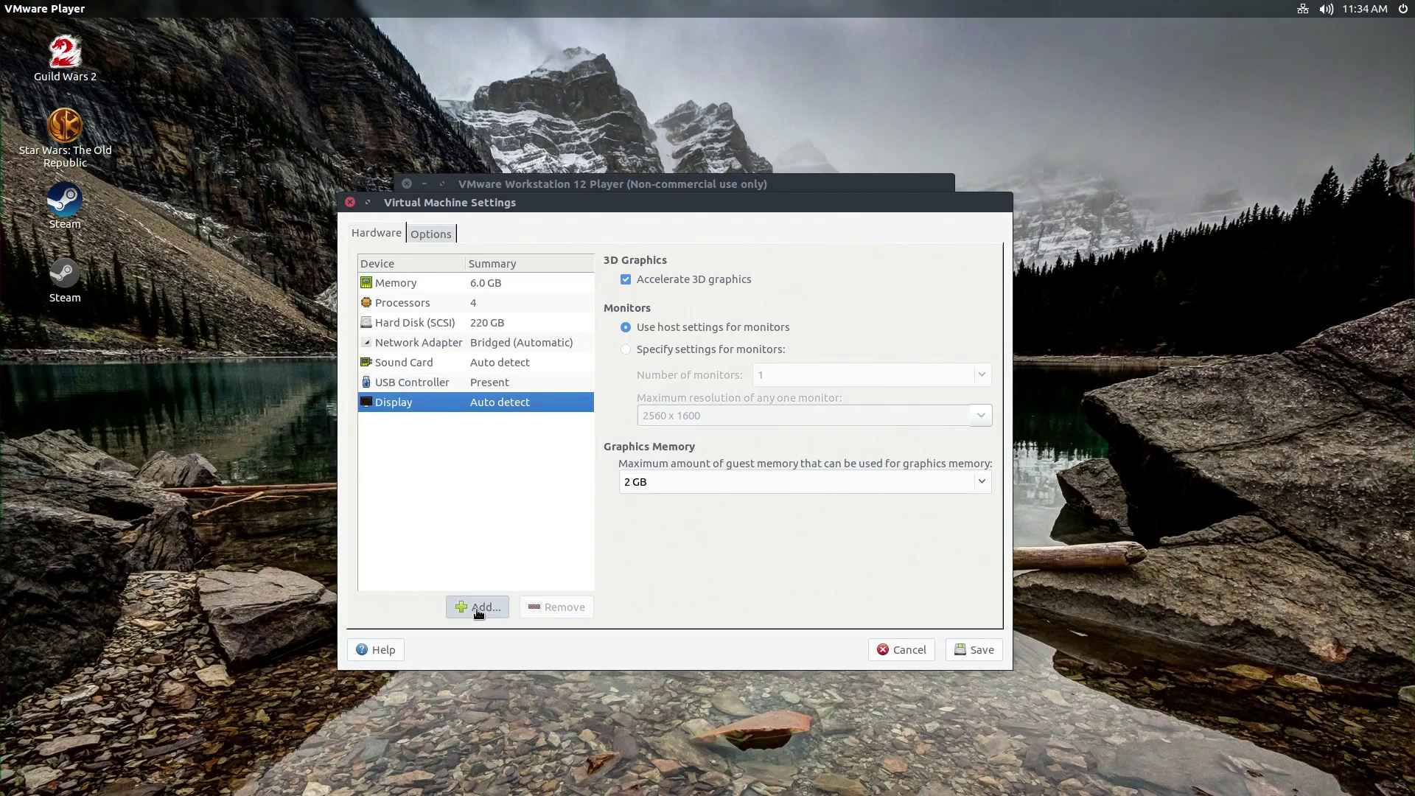
{"action": "left_click", "coordinate": [720, 667]}
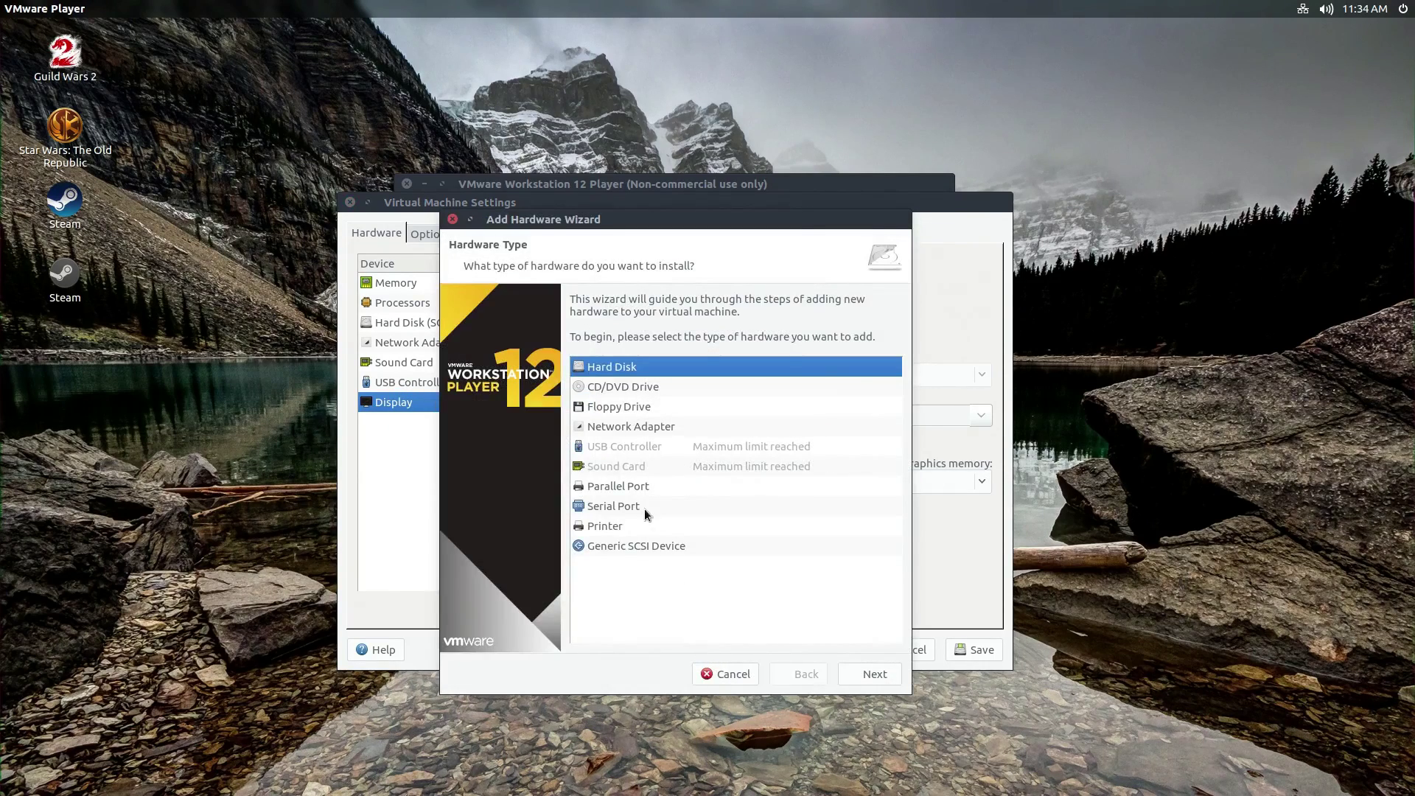
Step: Review the USB, sound, network adapter and hard disk settings, then view the general options
{"action": "left_click", "coordinate": [464, 389]}
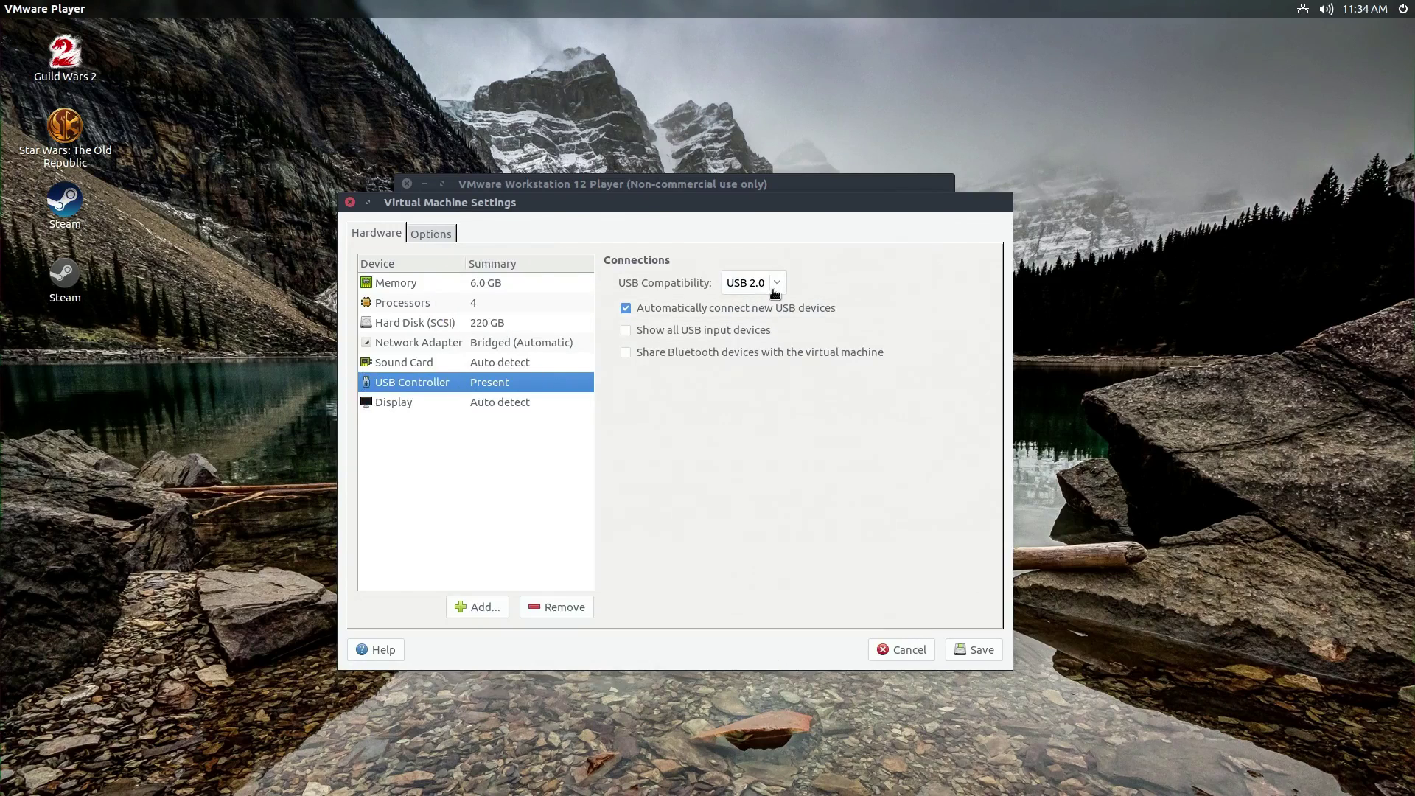
{"action": "left_click", "coordinate": [459, 367]}
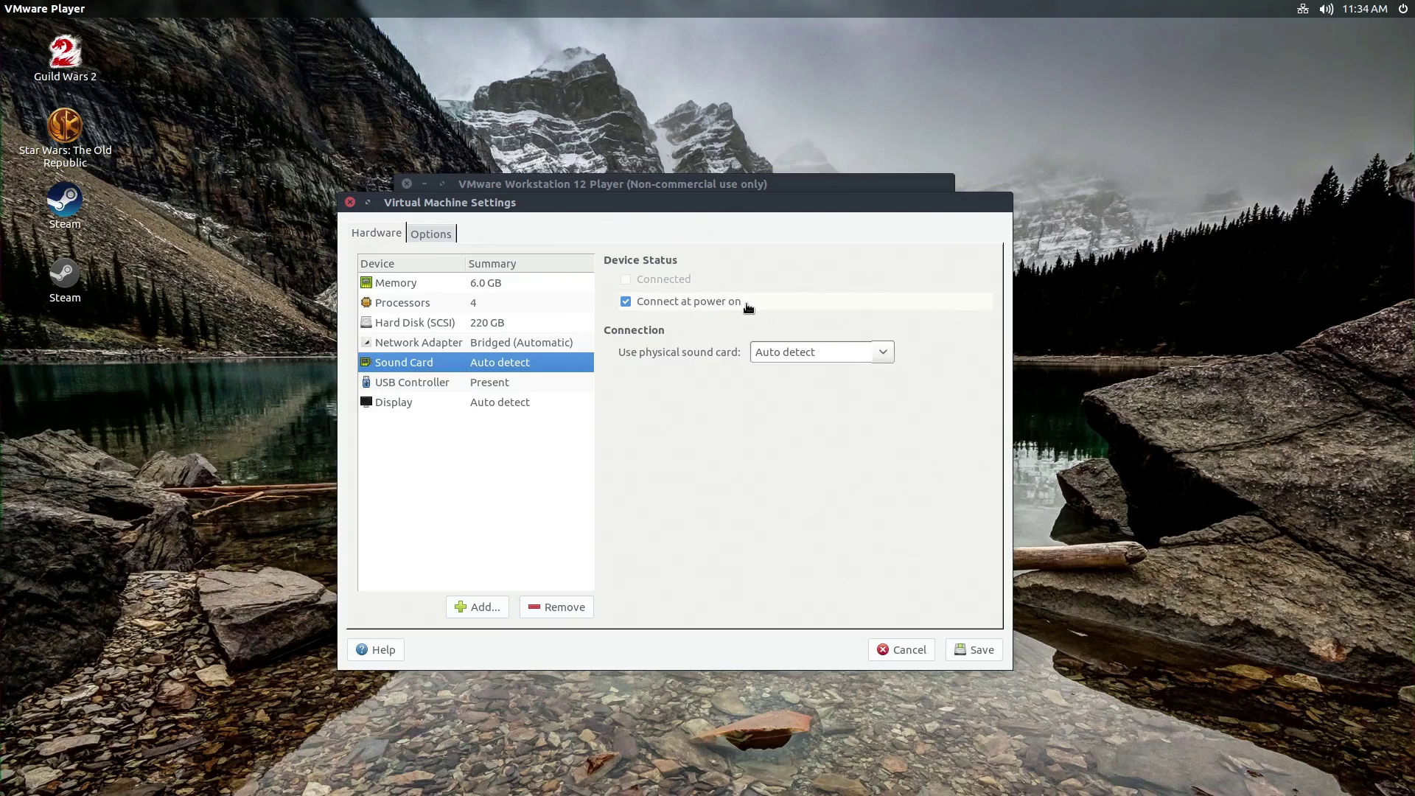
{"action": "left_click", "coordinate": [509, 347]}
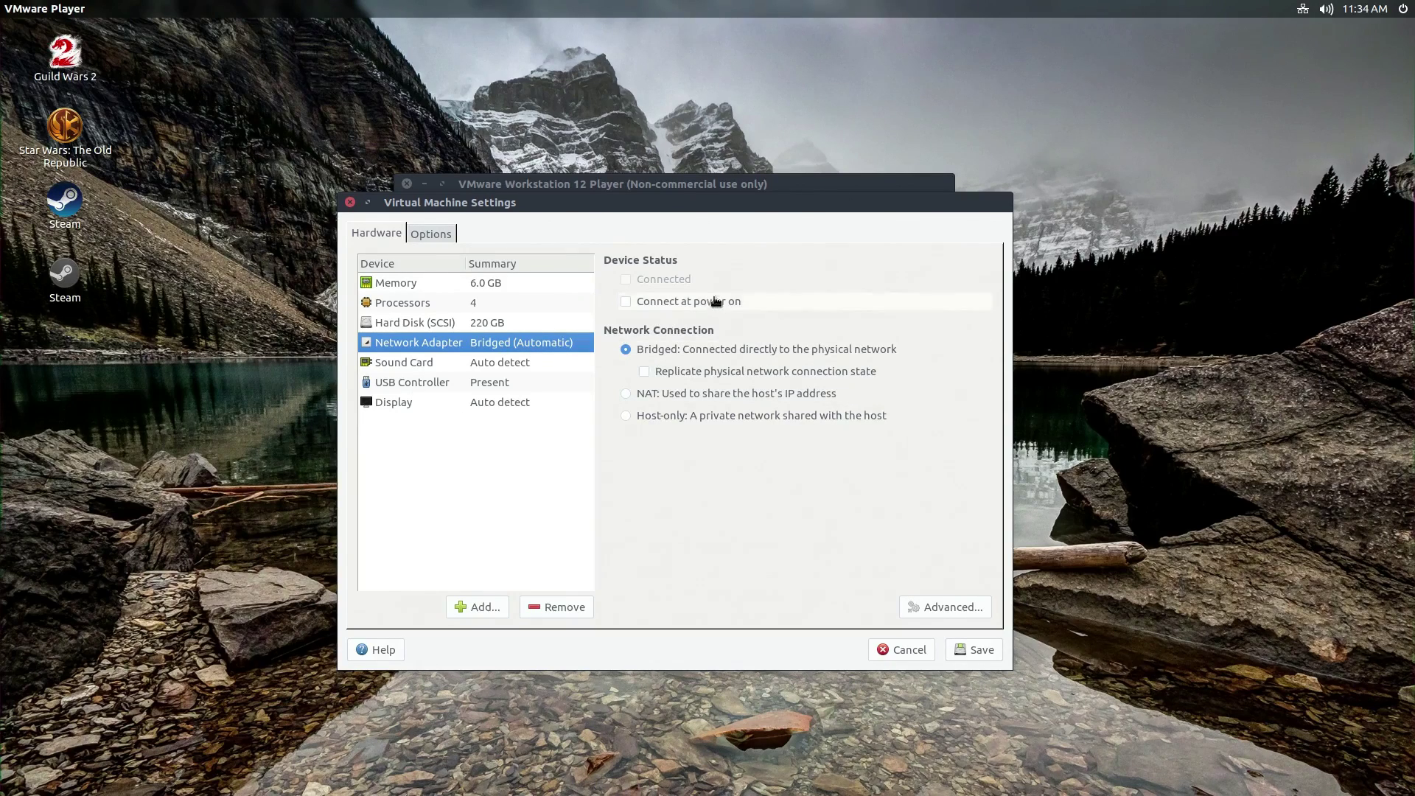
{"action": "left_click", "coordinate": [538, 326]}
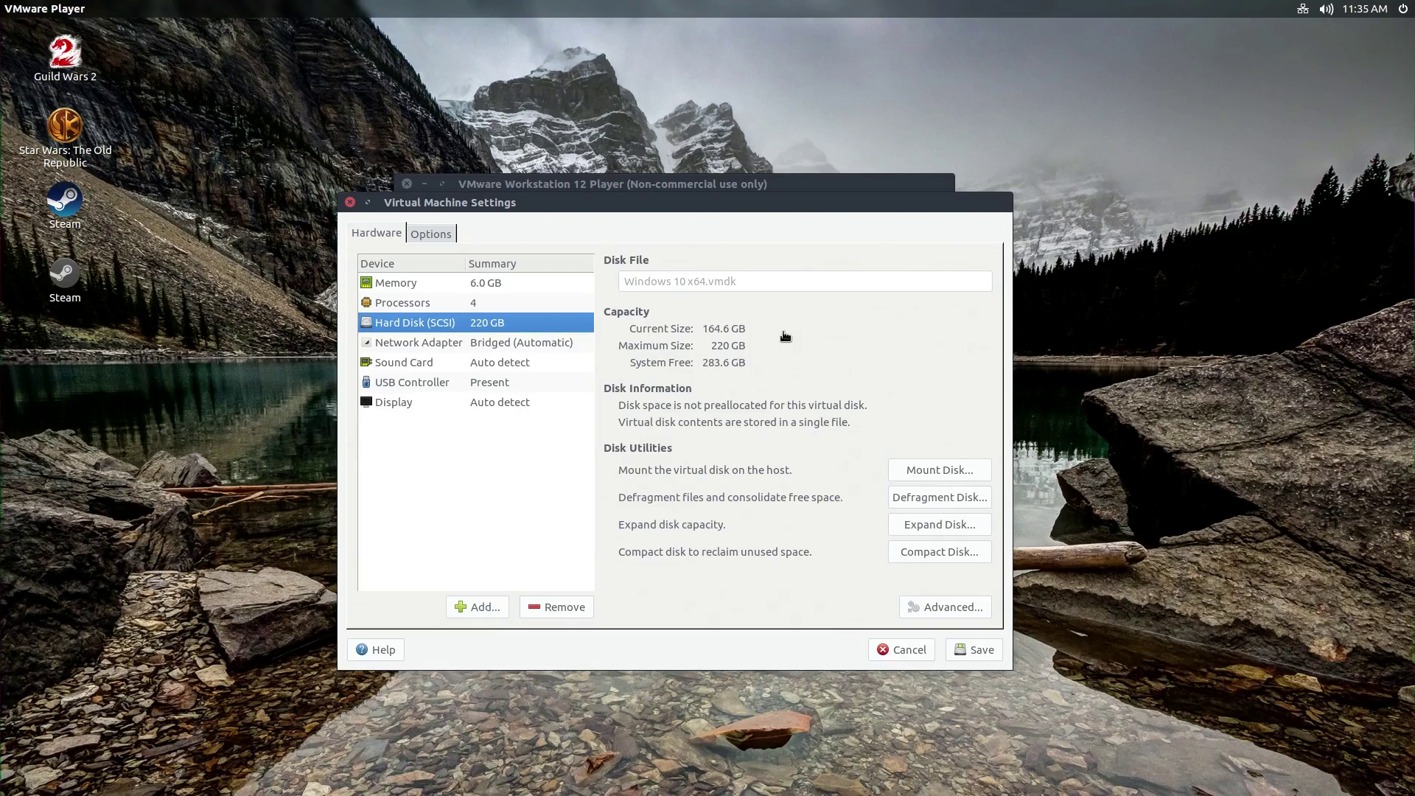
{"action": "left_click", "coordinate": [430, 234]}
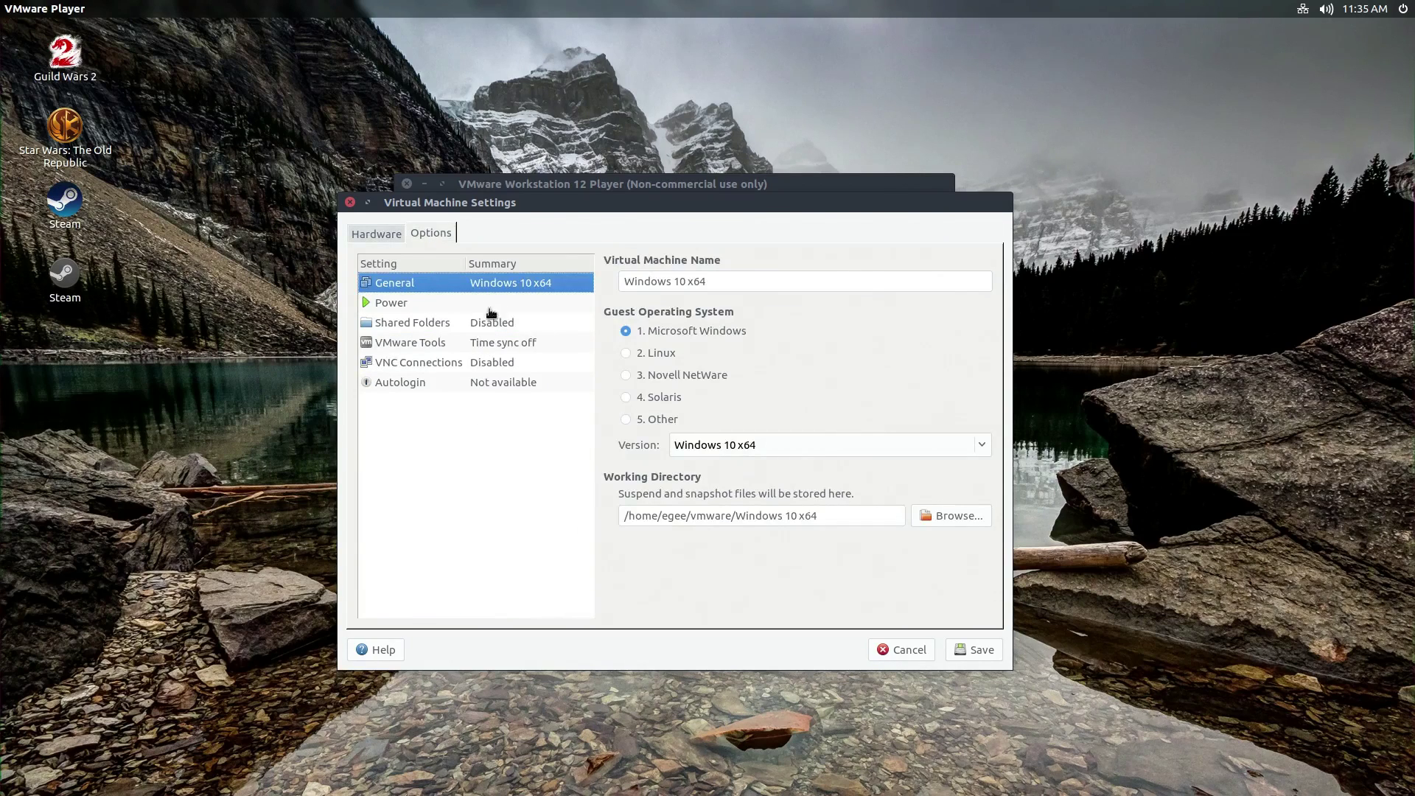
Step: Look through Shared Folders, VMware Tools, VNC, General and Power options, then the Bridged network adapter
{"action": "left_click", "coordinate": [467, 329]}
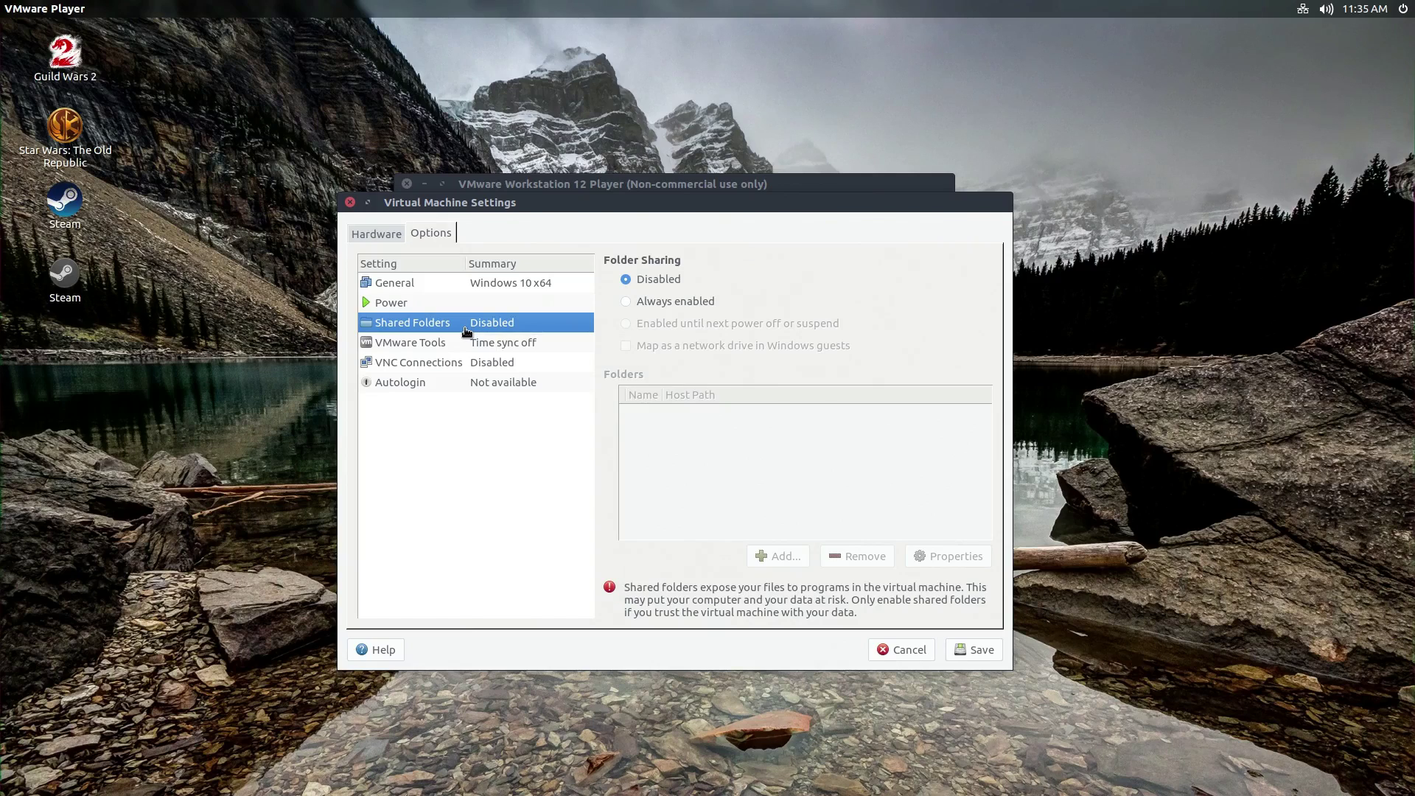
{"action": "left_click", "coordinate": [515, 341]}
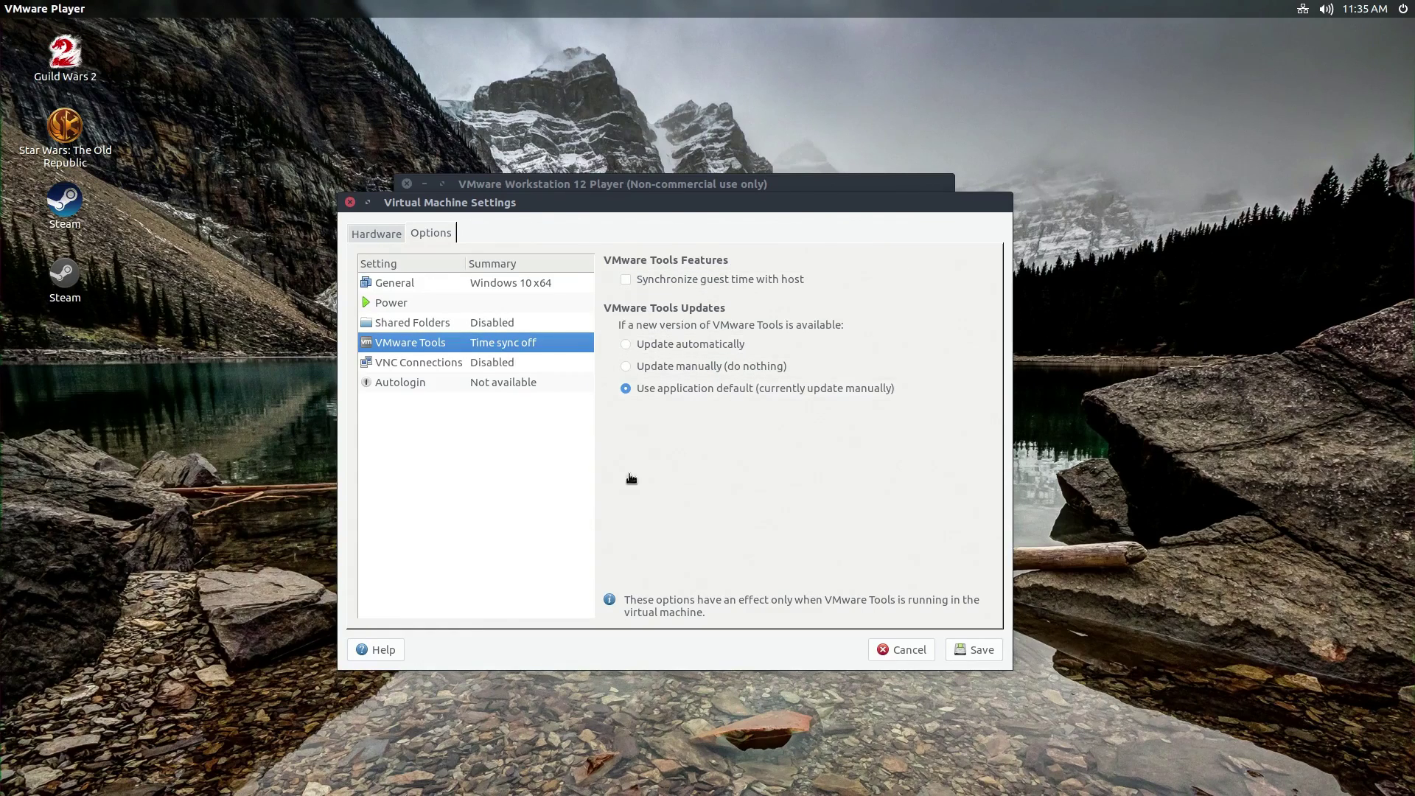
{"action": "left_click", "coordinate": [494, 364]}
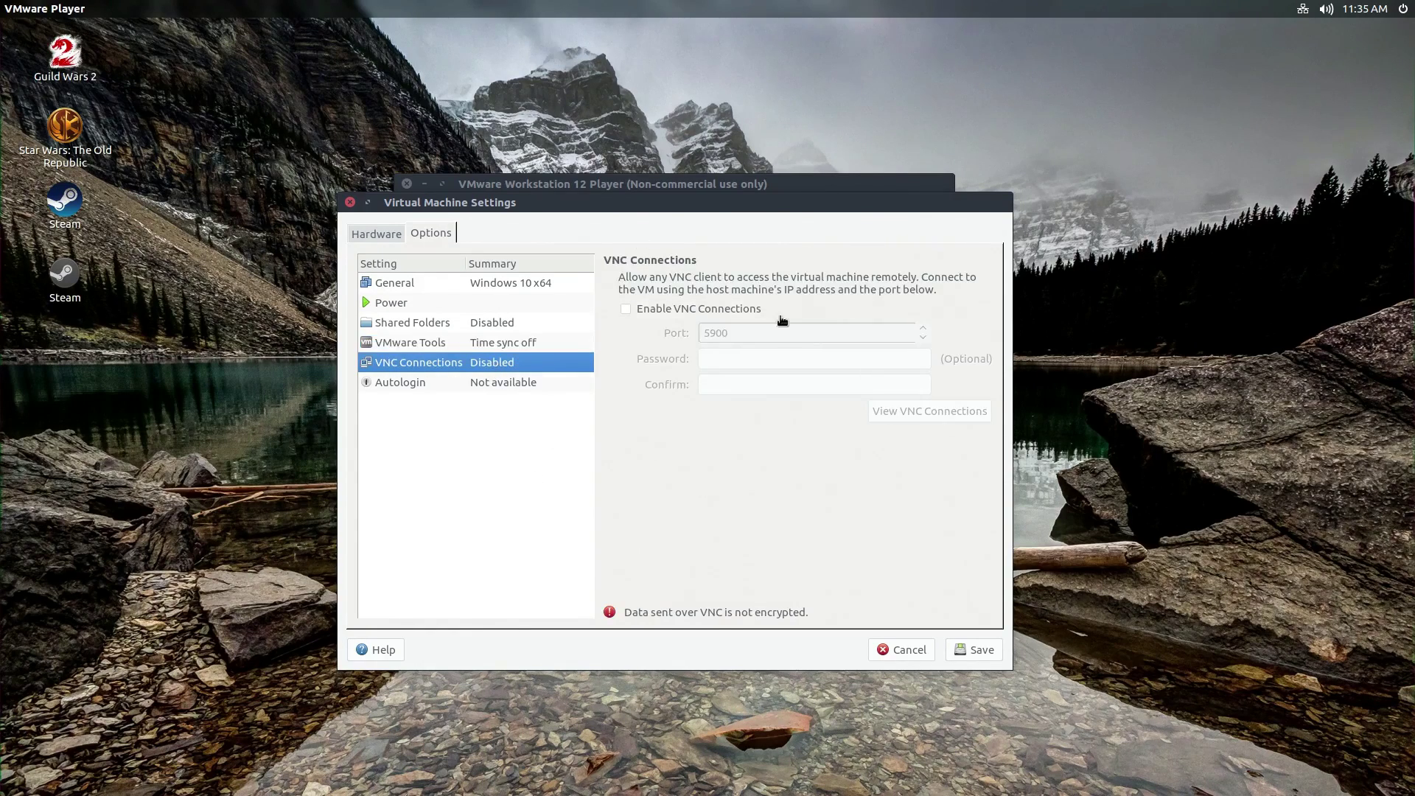
{"action": "left_click", "coordinate": [469, 289]}
{"action": "left_click", "coordinate": [454, 305]}
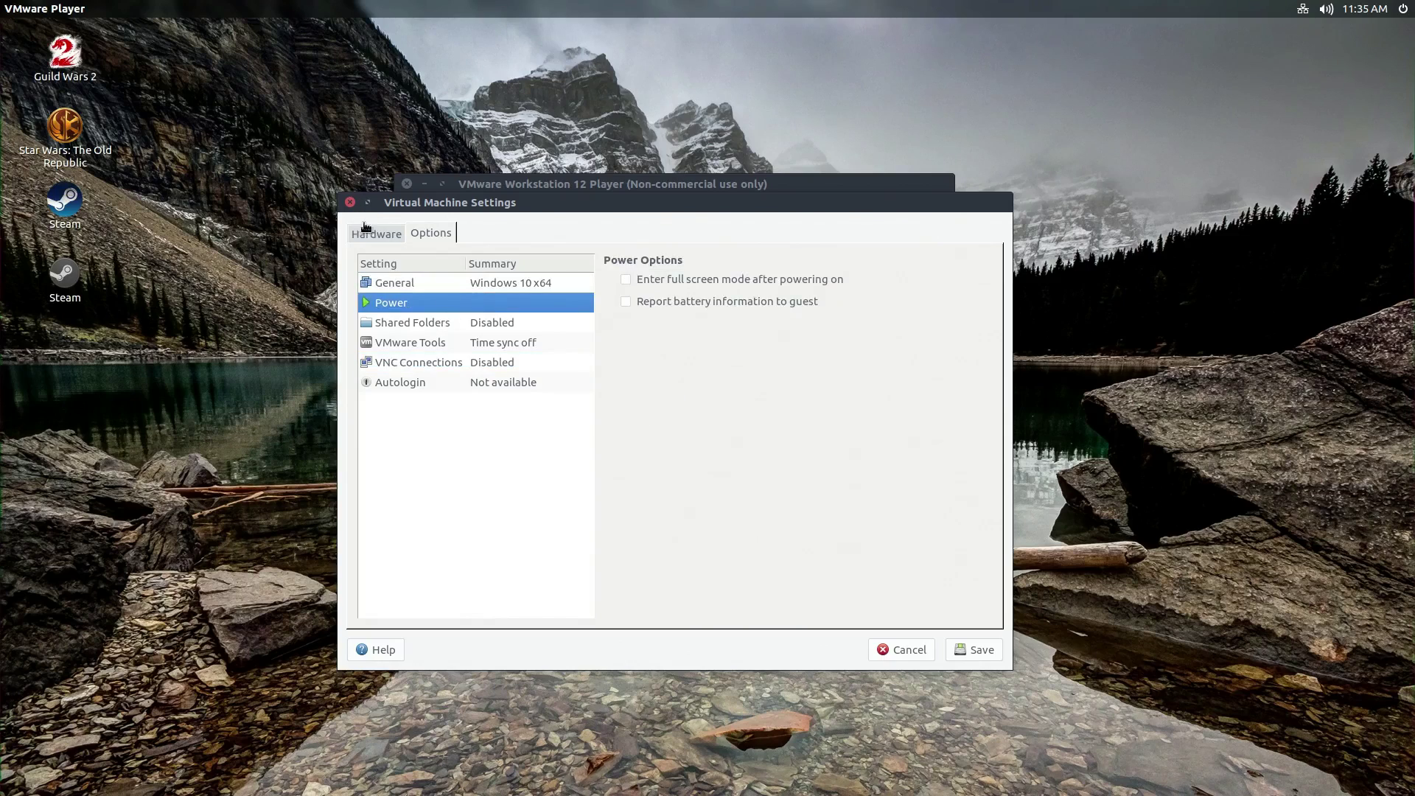
{"action": "left_click", "coordinate": [375, 234]}
{"action": "left_click", "coordinate": [464, 345]}
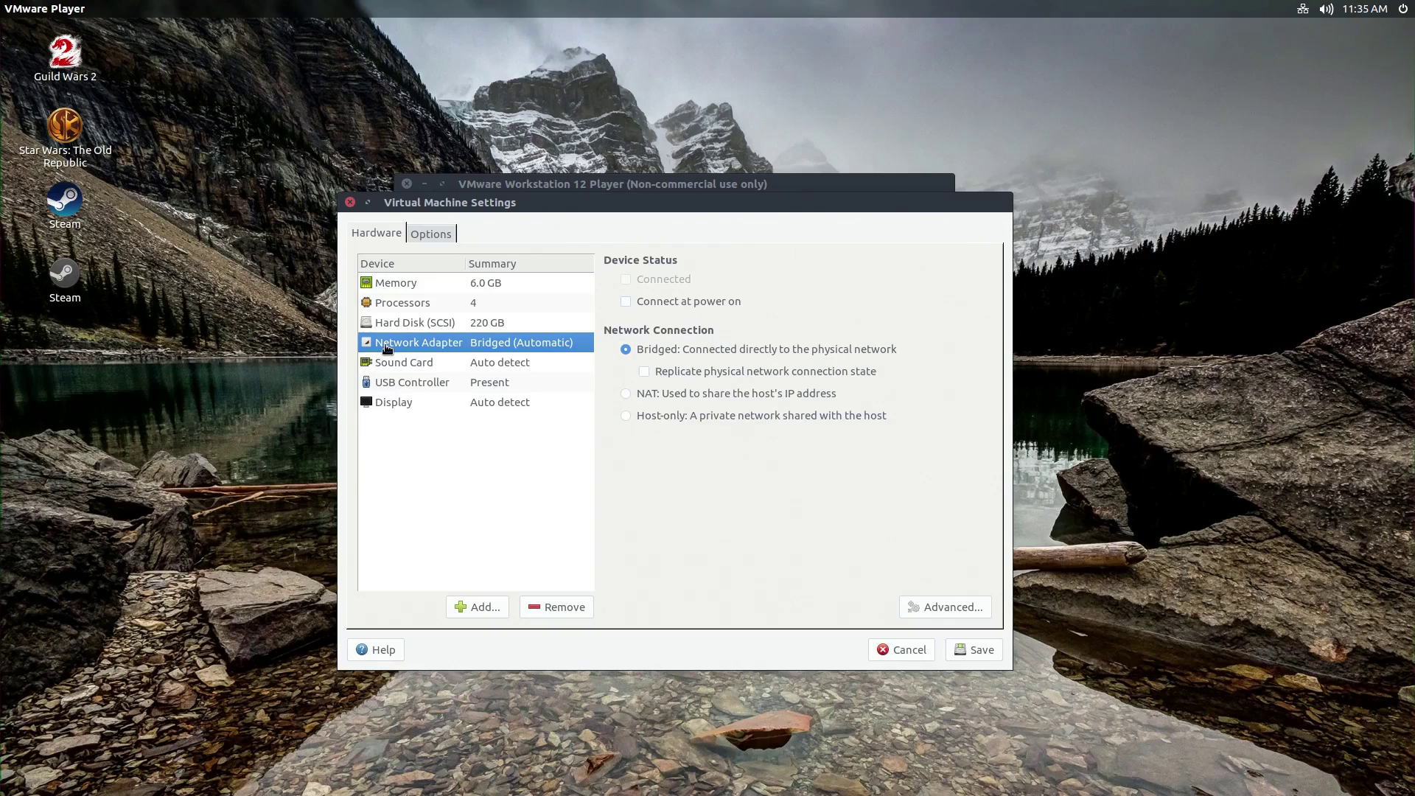
Step: Close the settings, power on Windows 10 x64 and connect its network adapter
{"action": "key", "text": "Escape"}
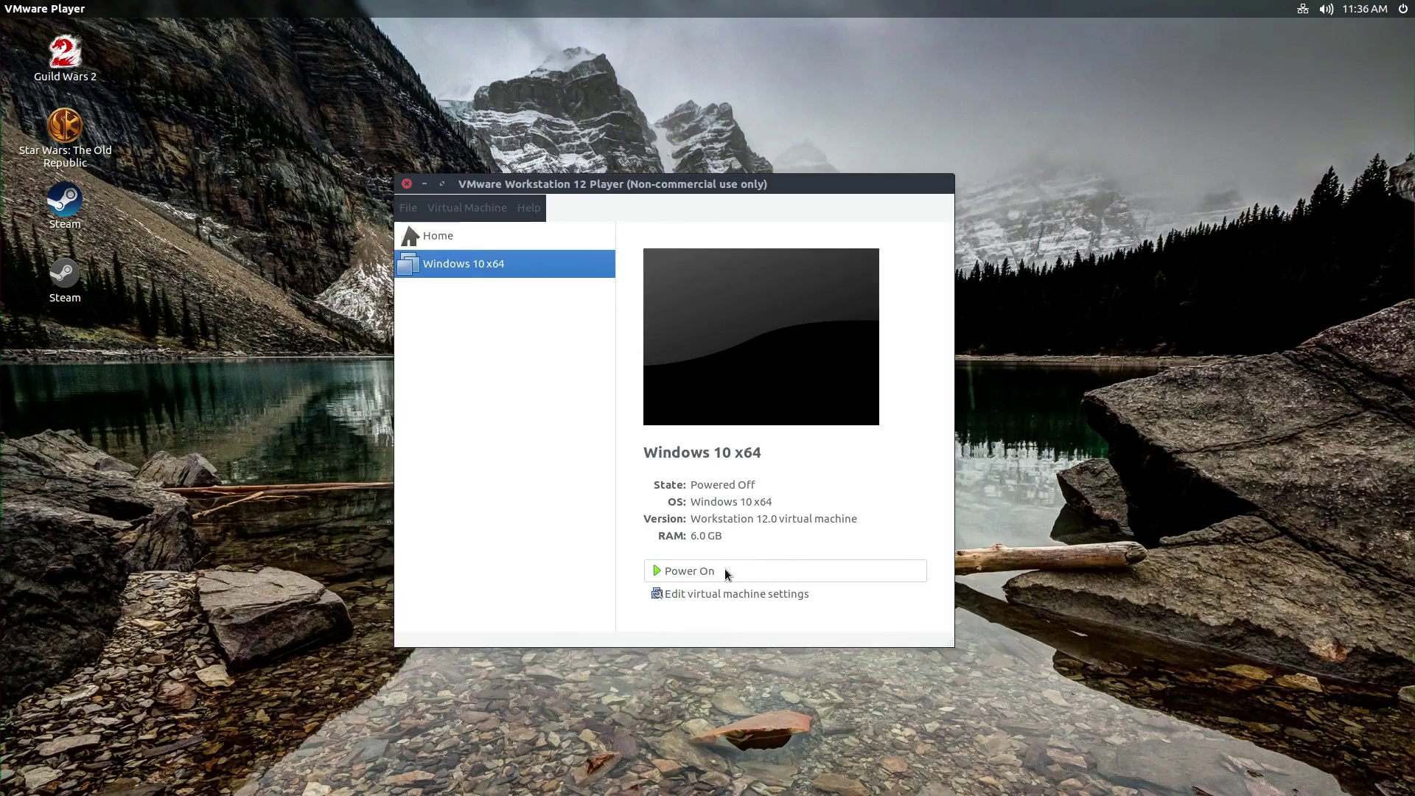
{"action": "left_click", "coordinate": [840, 573]}
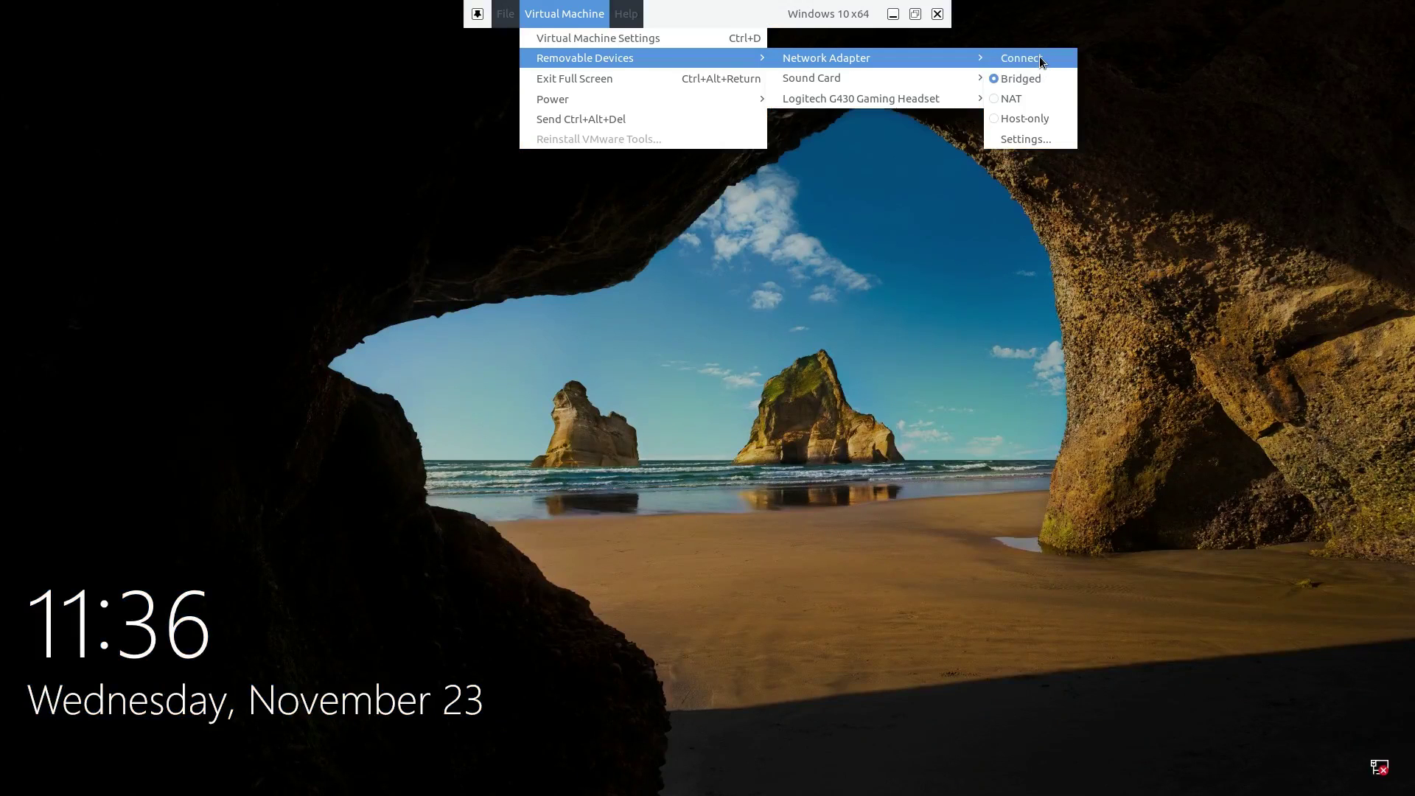
{"action": "left_click", "coordinate": [1039, 57]}
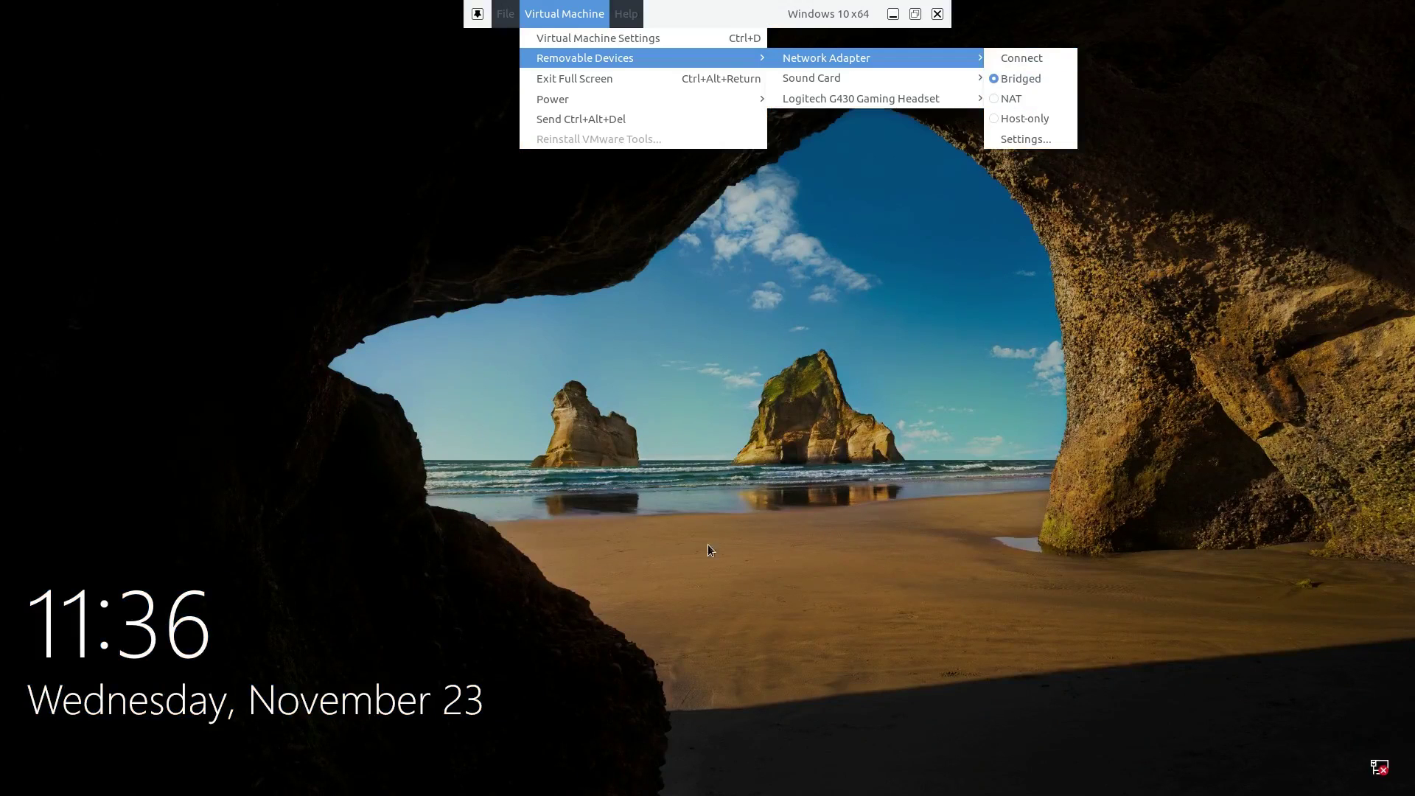
Step: Sign in to Windows from the lock screen with the account password
{"action": "left_click", "coordinate": [696, 631]}
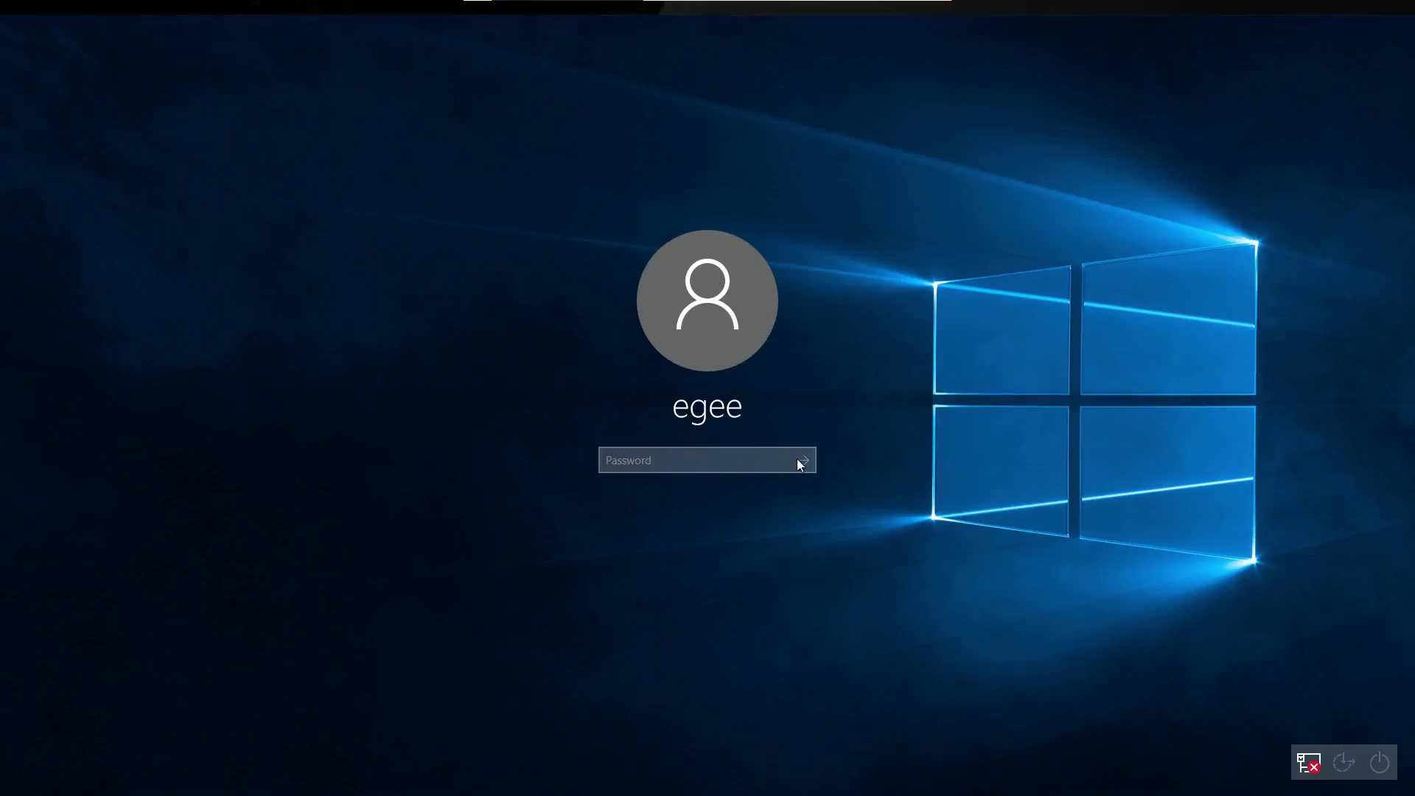
{"action": "type", "text": "•••••"}
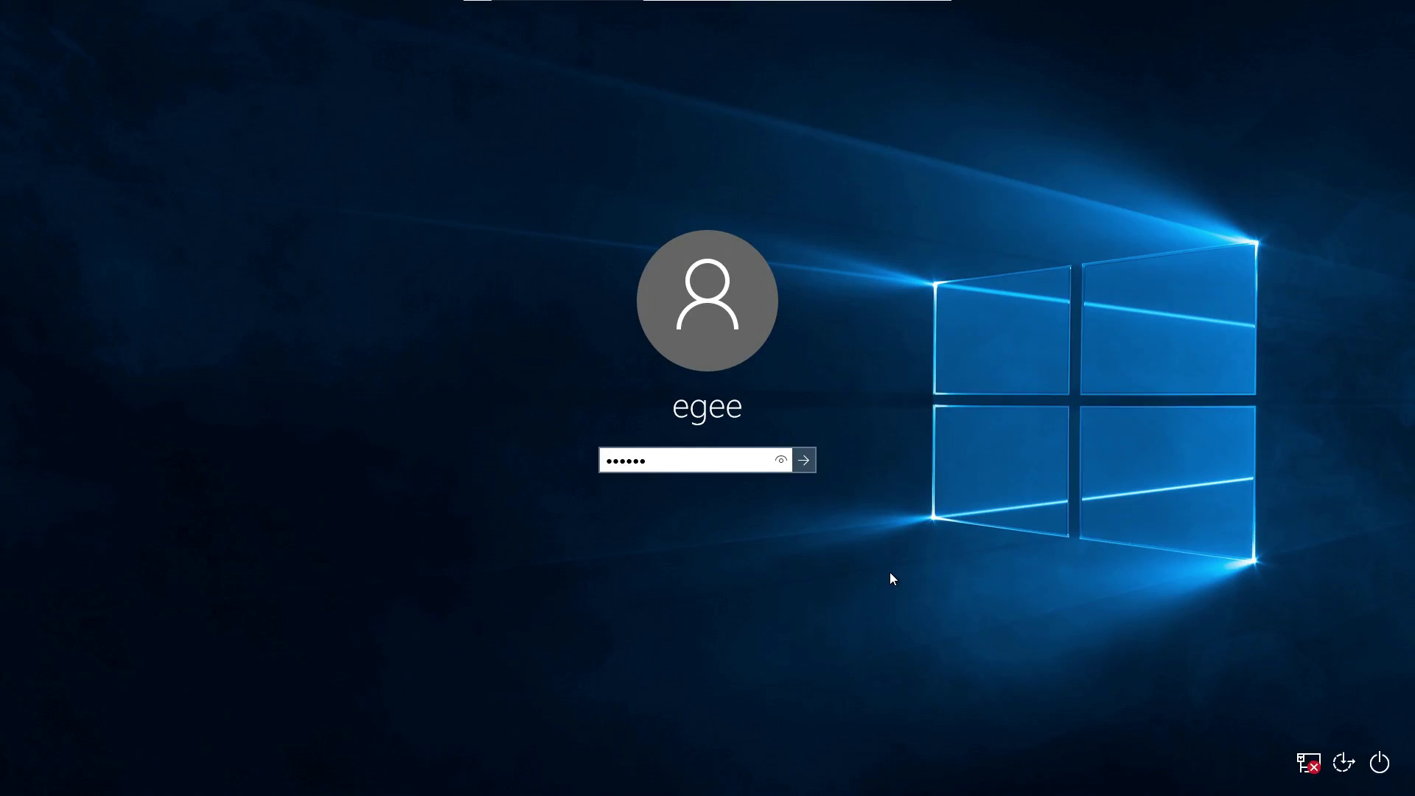
{"action": "key", "text": "Return"}
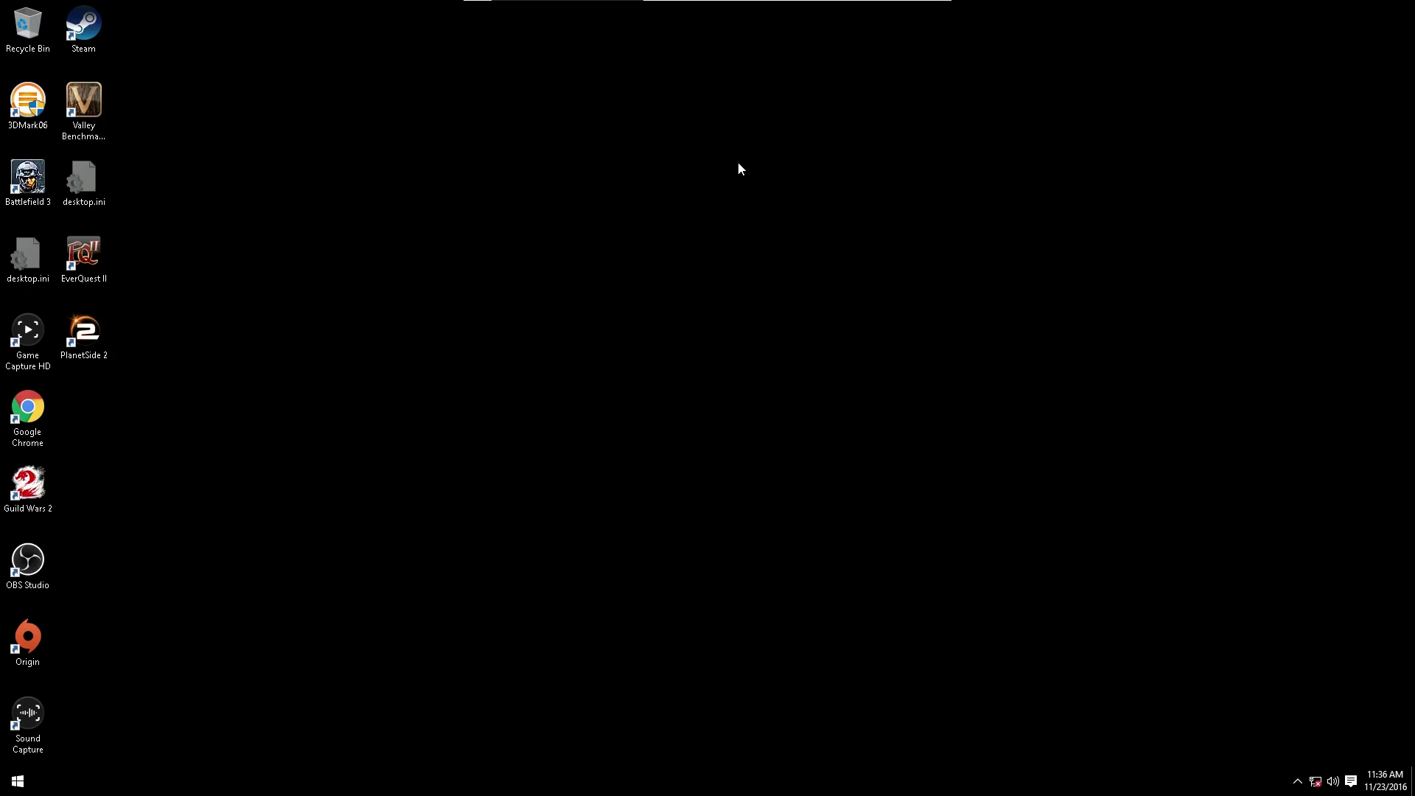
Step: Open and close the Virtual Machine menu without choosing a command
{"action": "mouse_move", "coordinate": [508, 3]}
{"action": "left_click", "coordinate": [562, 14]}
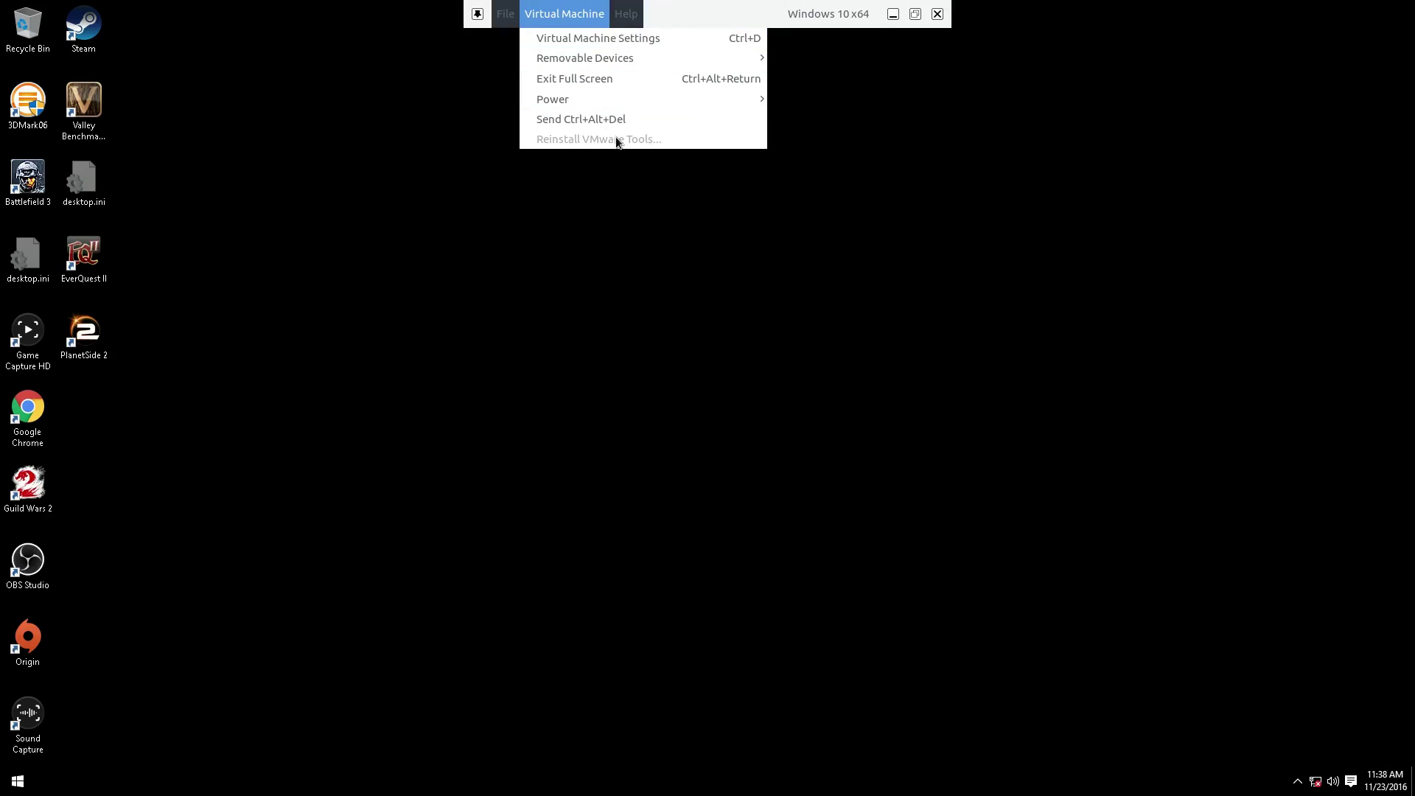
{"action": "left_click", "coordinate": [574, 18]}
{"action": "left_click", "coordinate": [575, 19]}
{"action": "left_click", "coordinate": [221, 227]}
Step: Check About VMware Tools shows version 10.0.10 with its service running, then close it
{"action": "left_click", "coordinate": [1298, 782]}
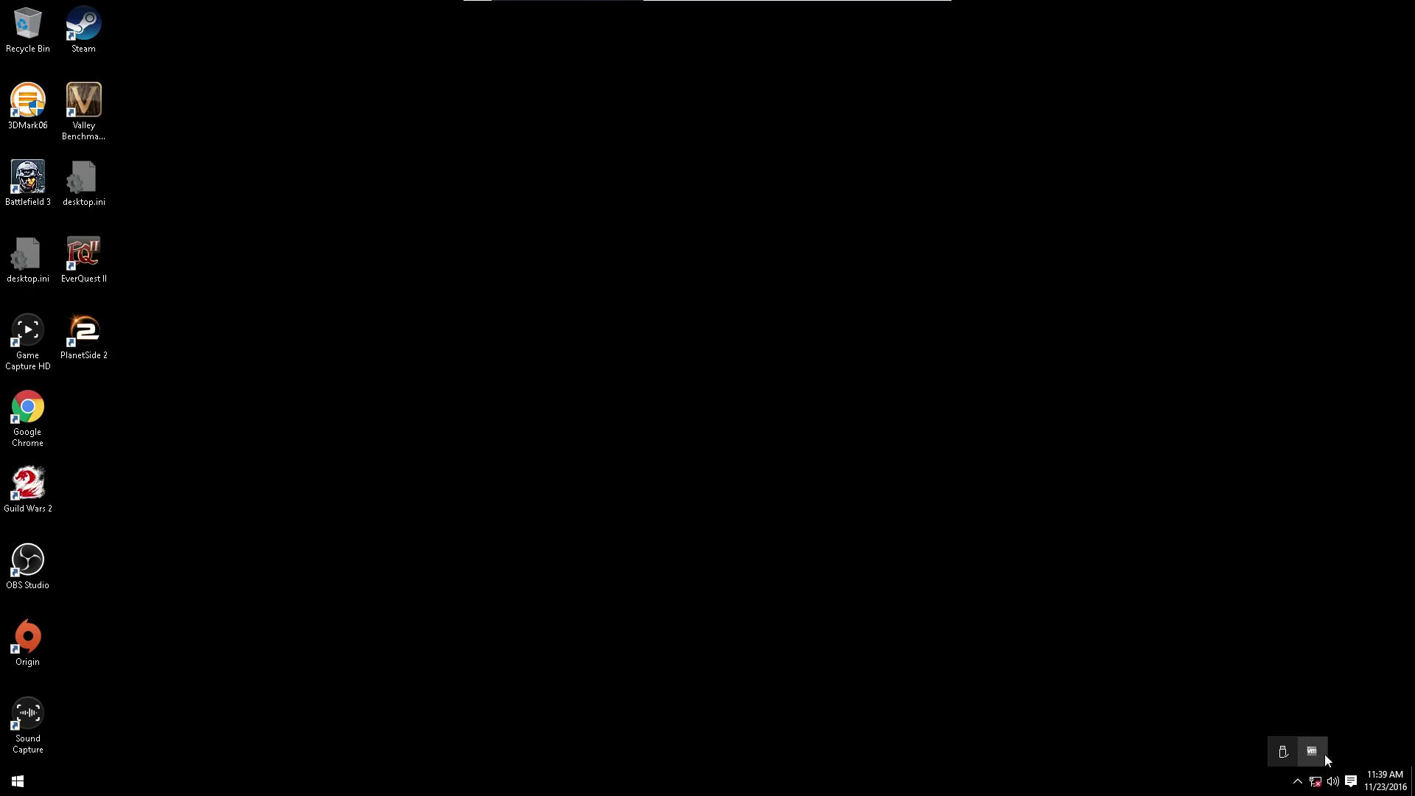
{"action": "right_click", "coordinate": [1312, 752]}
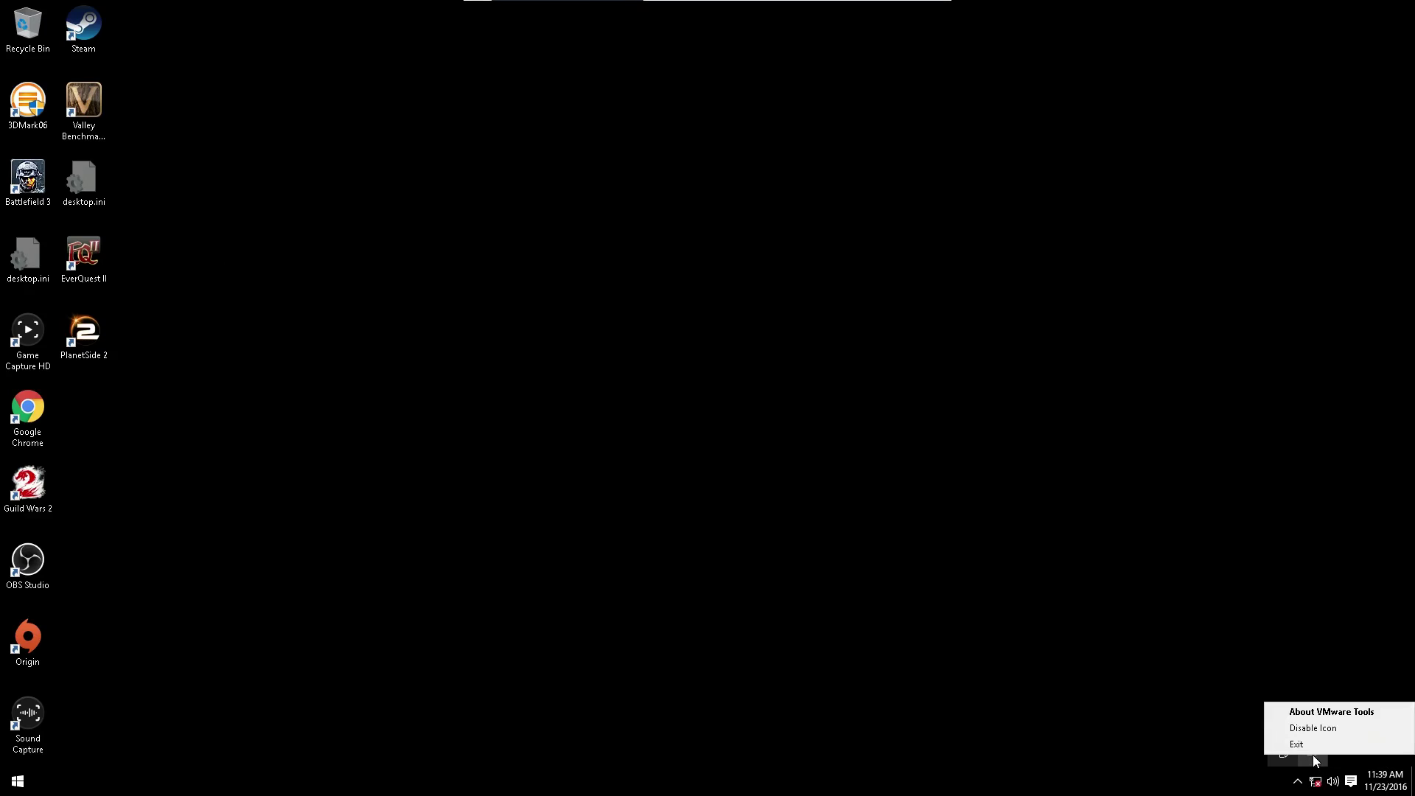
{"action": "left_click", "coordinate": [1314, 713]}
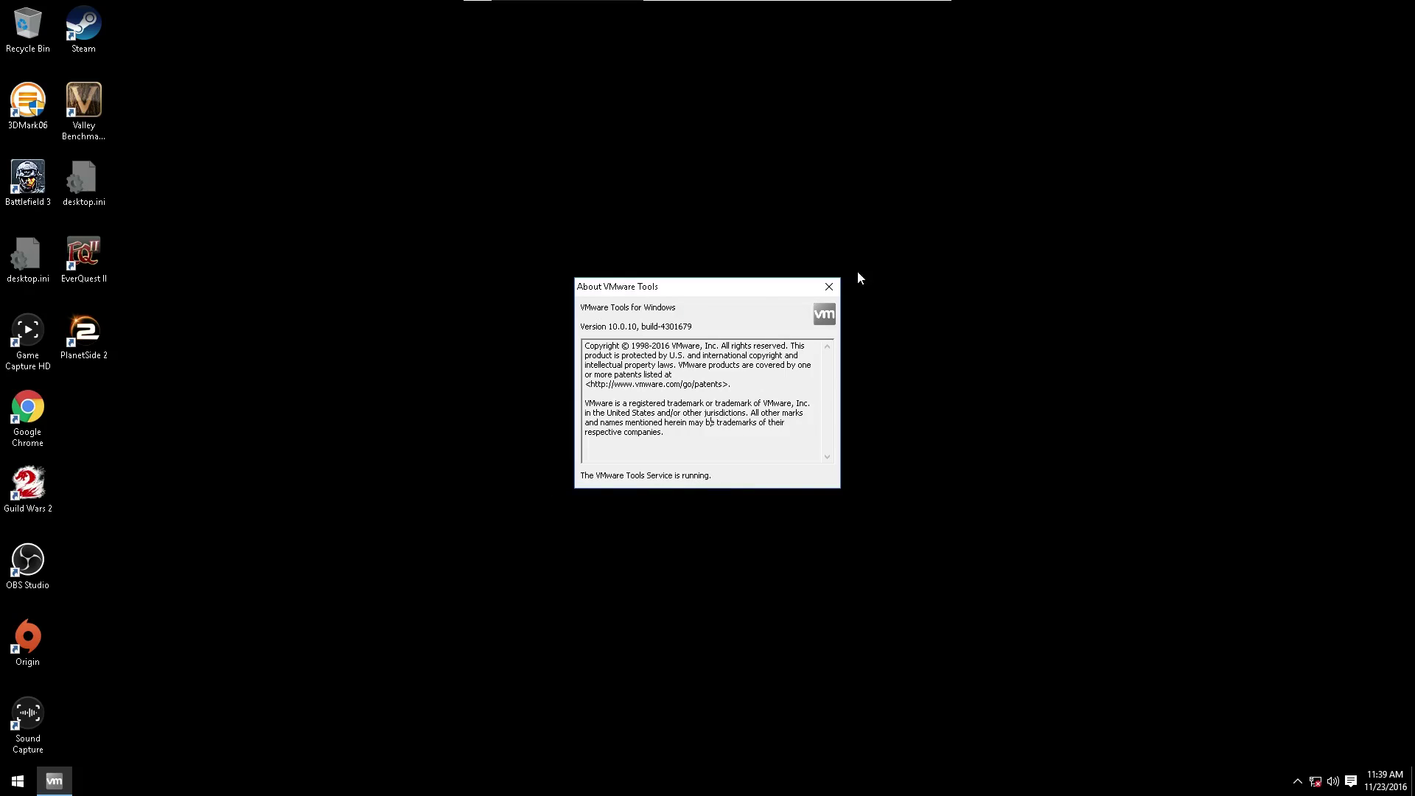
{"action": "left_click", "coordinate": [829, 285]}
Step: Launch dxdiag via the Run prompt from the Win+X menu
{"action": "right_click", "coordinate": [17, 781]}
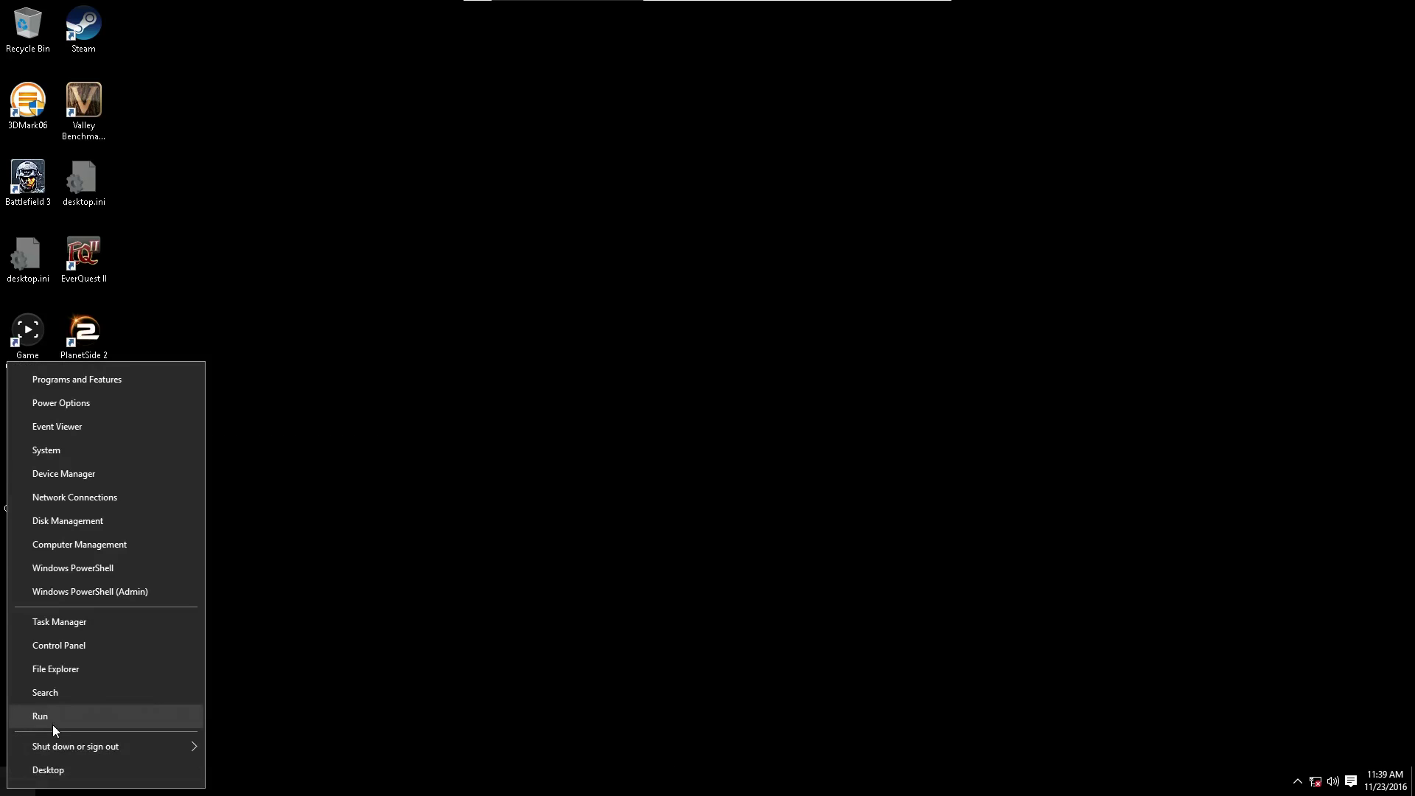
{"action": "left_click", "coordinate": [52, 725]}
{"action": "key", "text": "Escape"}
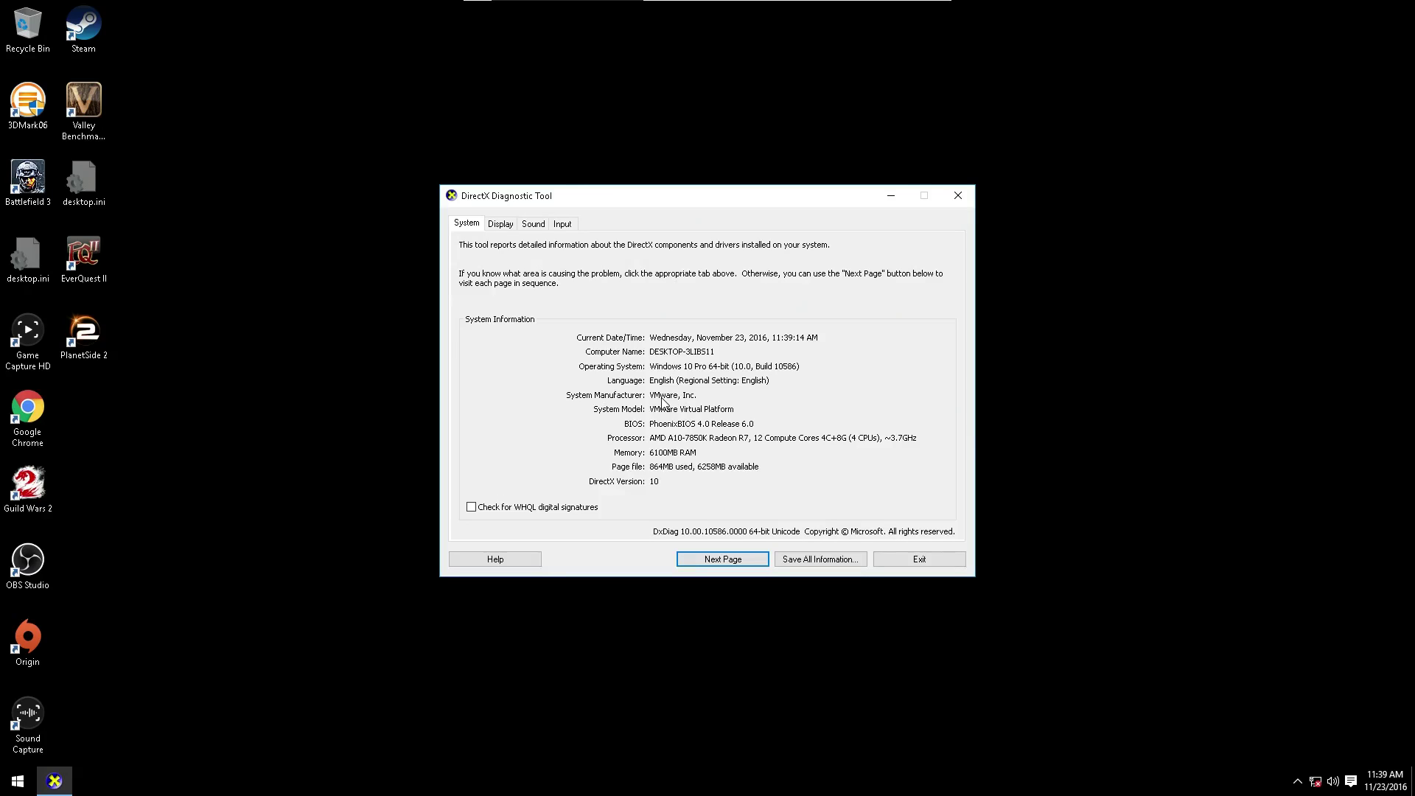
Step: Confirm the Display tab shows VMware SVGA 3D, then return to the System tab
{"action": "left_click", "coordinate": [492, 226]}
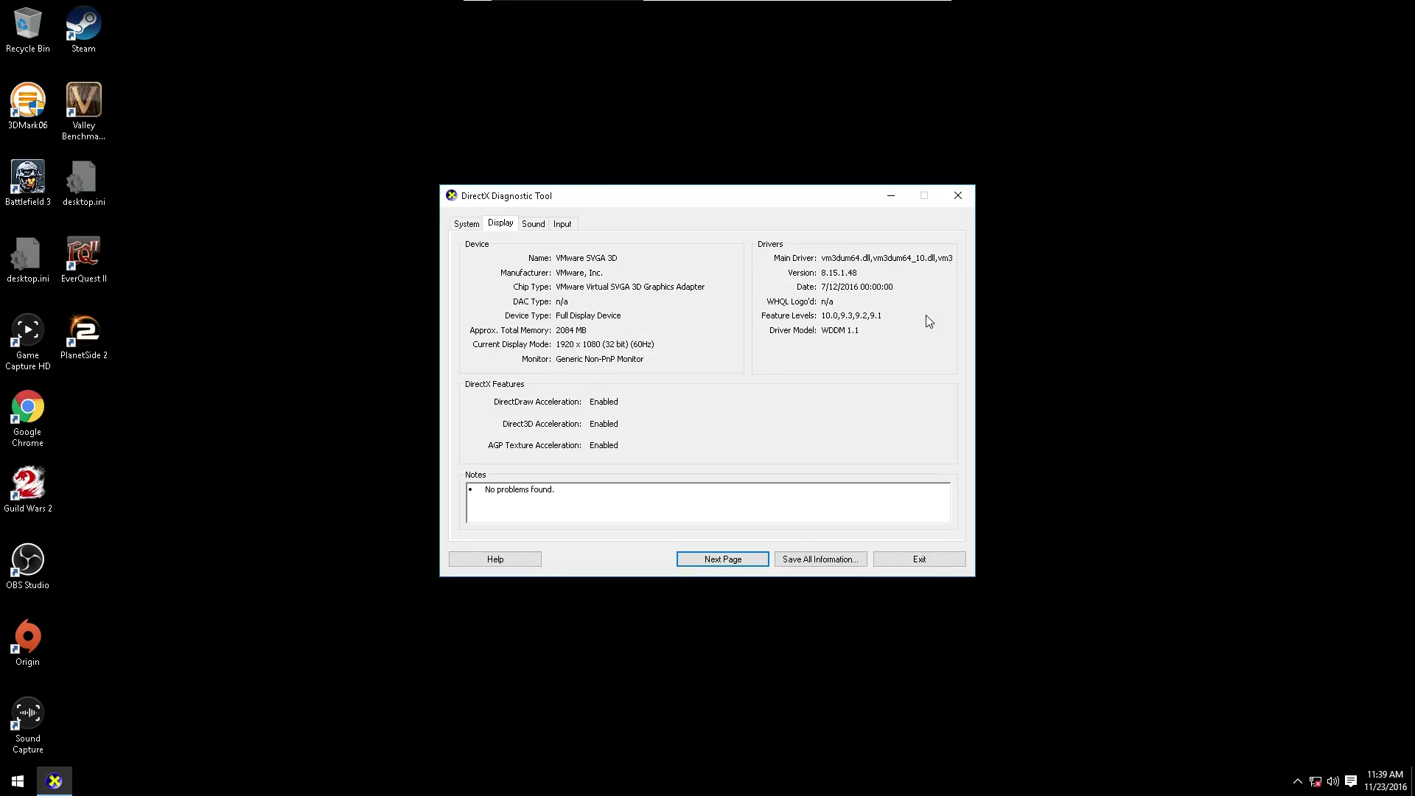
{"action": "left_click", "coordinate": [467, 225]}
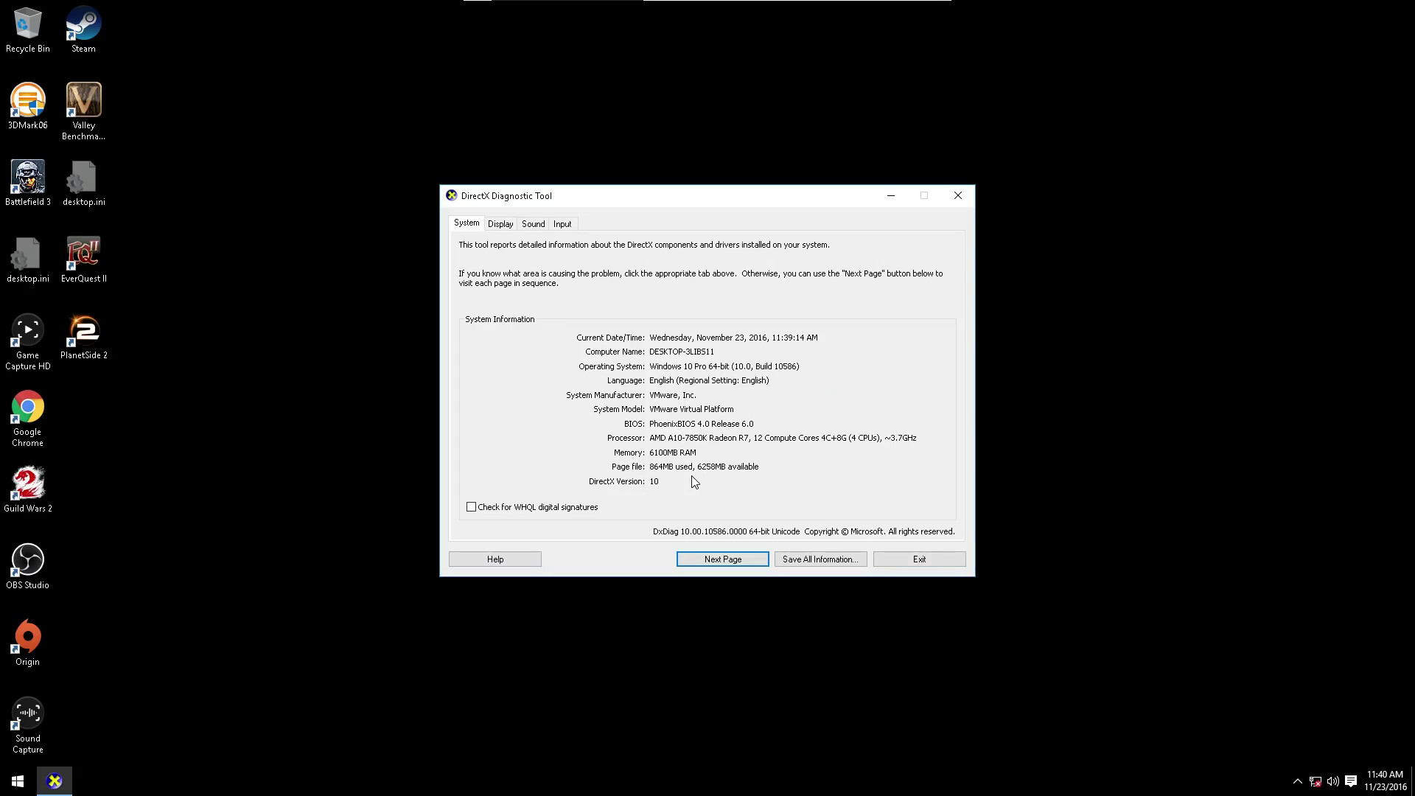
{"action": "left_click", "coordinate": [27, 181]}
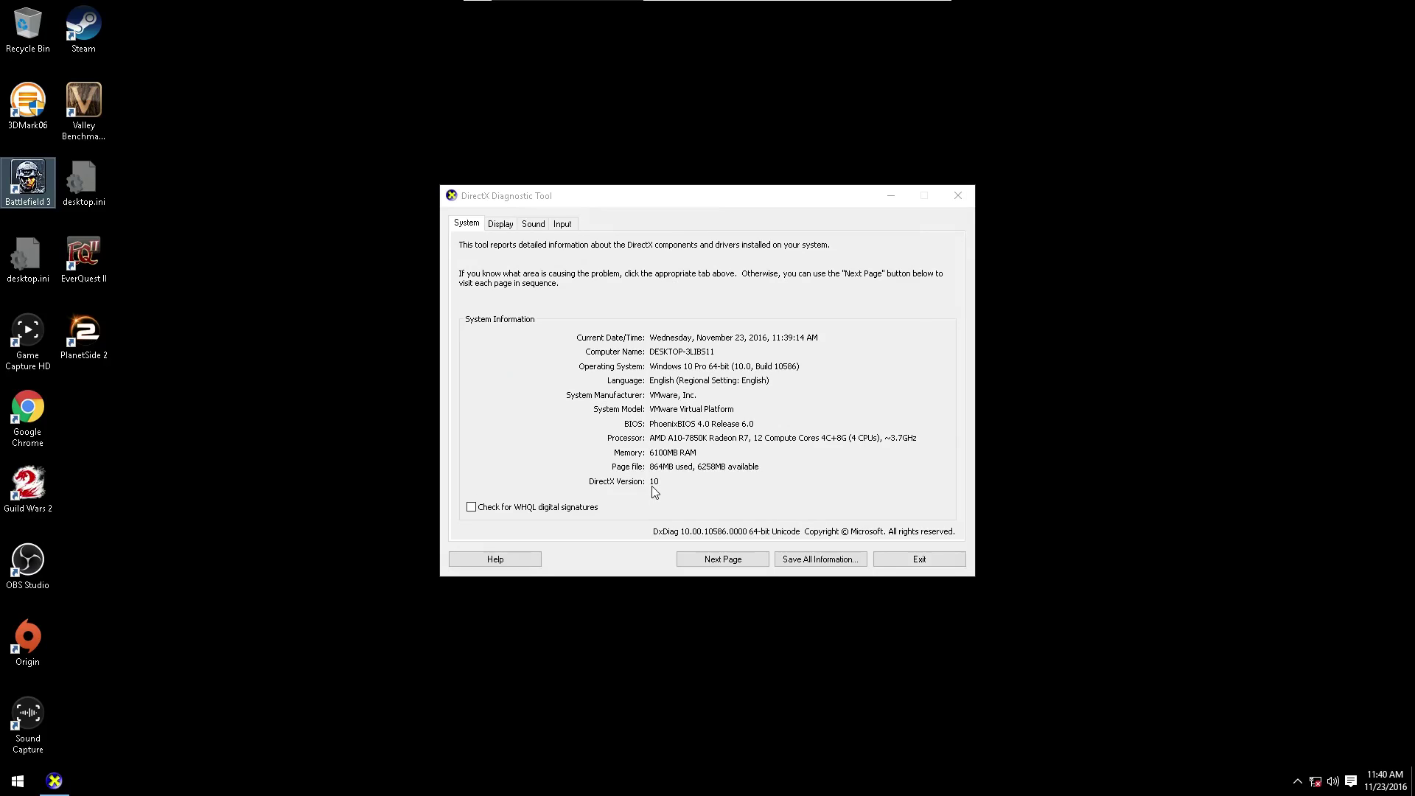
Step: Refocus the dxdiag window and shut down Windows from the Start power options
{"action": "left_click", "coordinate": [635, 197]}
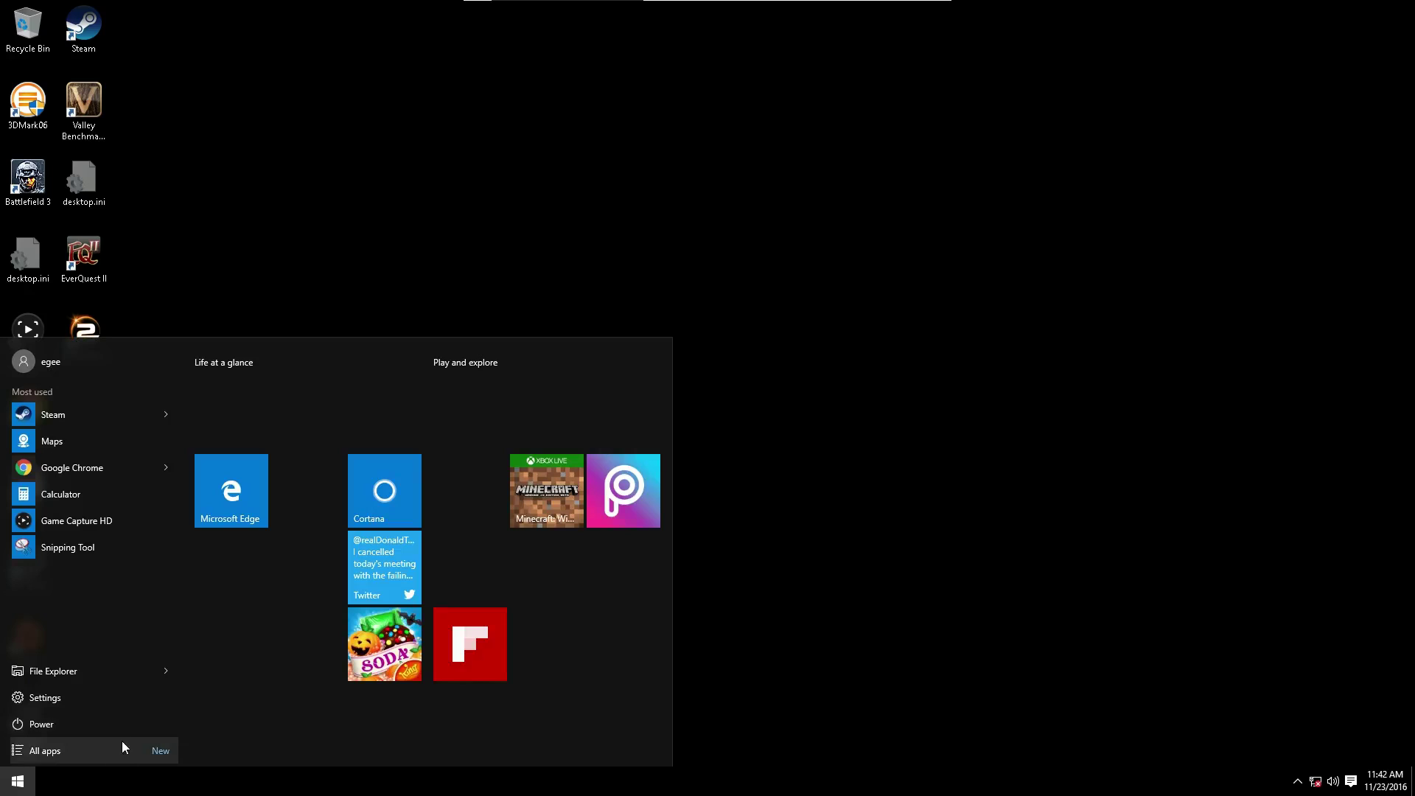
{"action": "left_click", "coordinate": [182, 721]}
{"action": "left_click", "coordinate": [34, 667]}
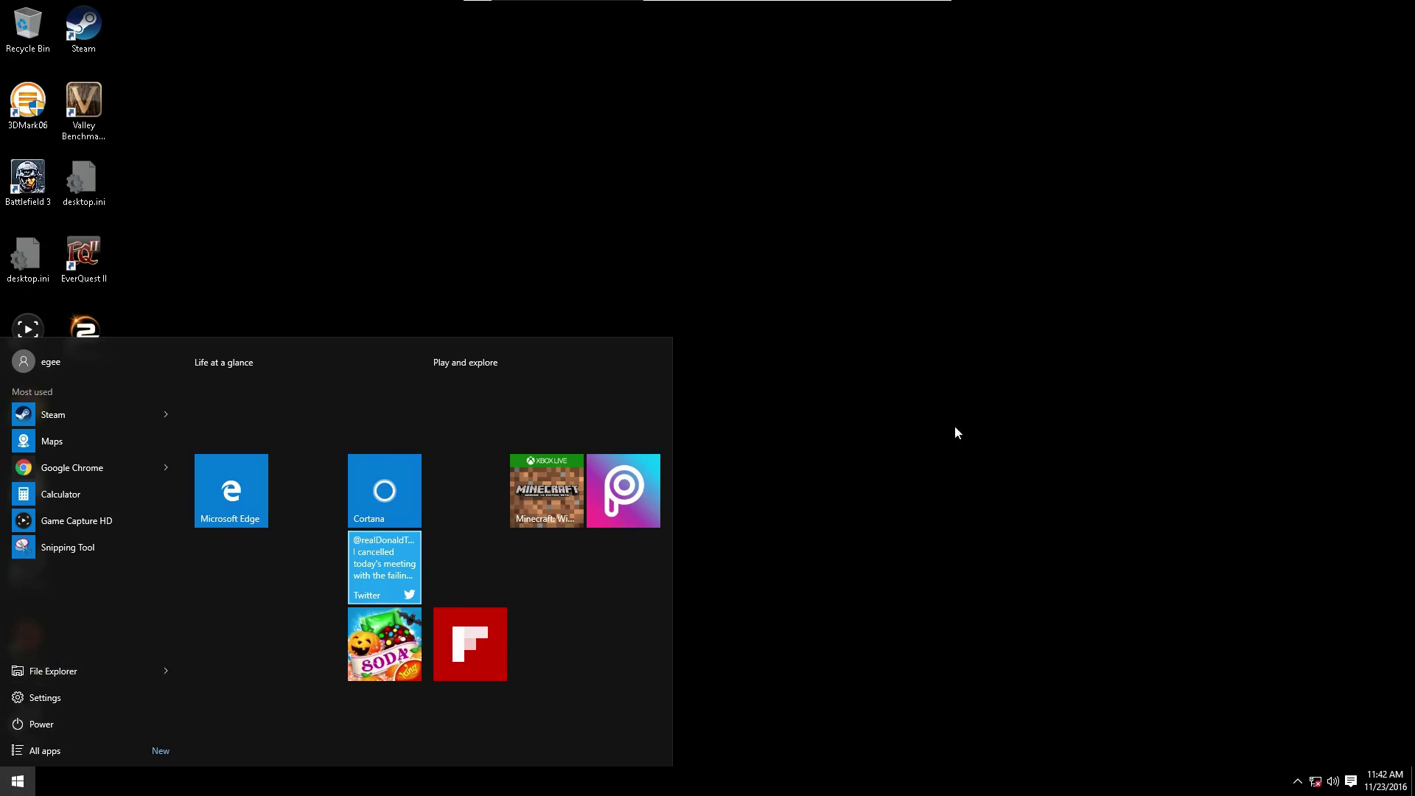